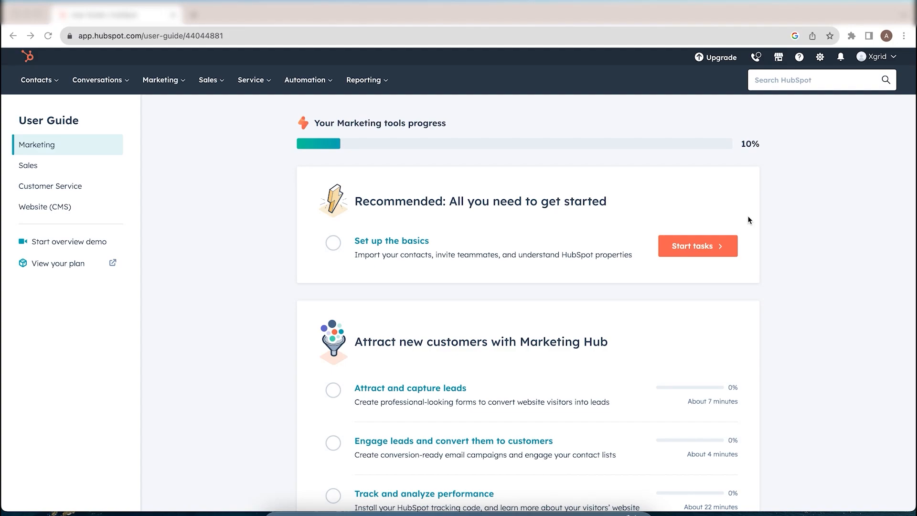
Open HubSpot Settings from the top-bar gear, landing on the Profile preferences
left_click(822, 60)
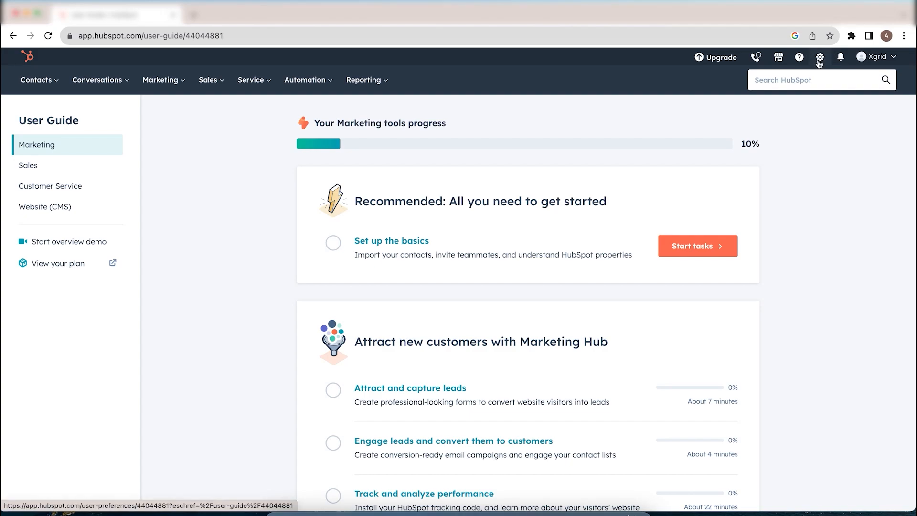
left_click(820, 58)
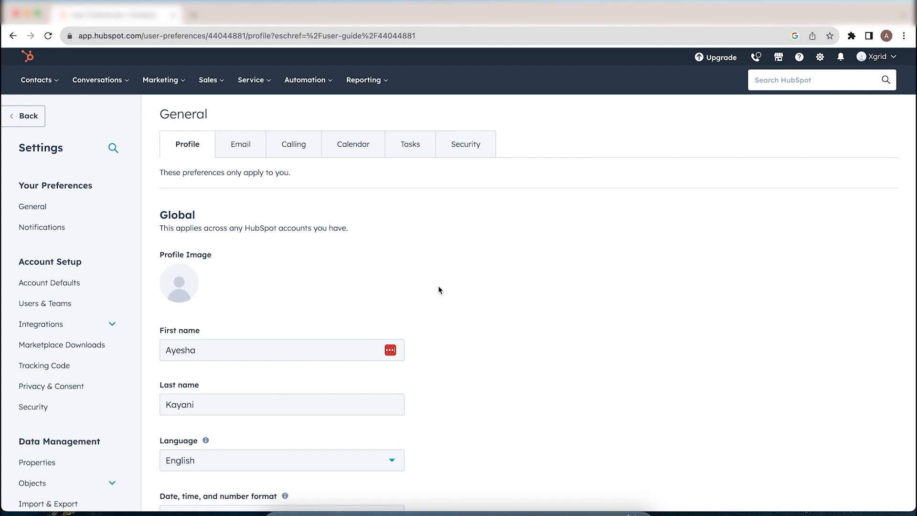
Scroll the Profile preferences, leaving Language as English and date format as United States
scroll(438, 288, "down", 1)
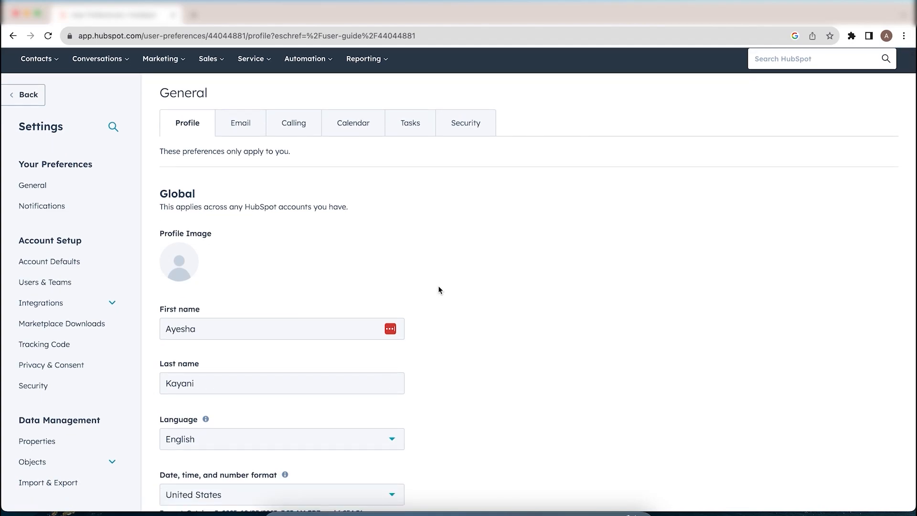
scroll(438, 289, "down", 2)
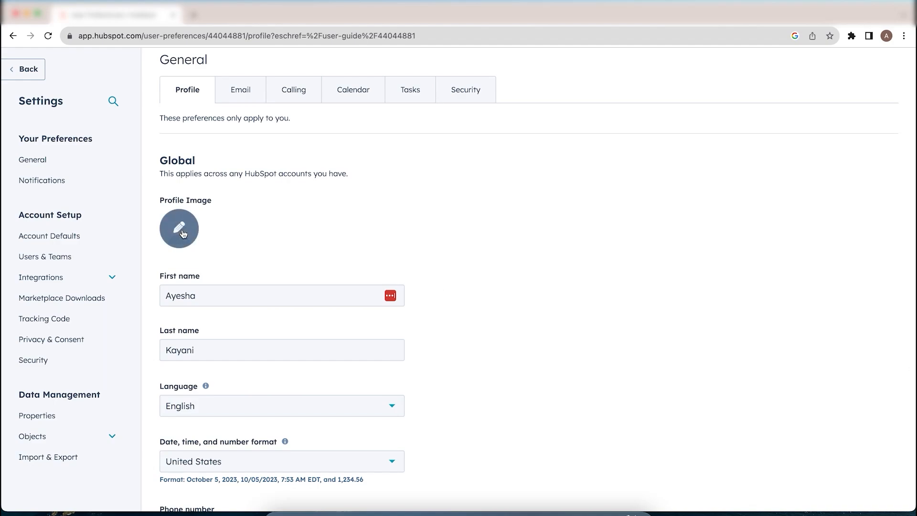
scroll(236, 293, "down", 3)
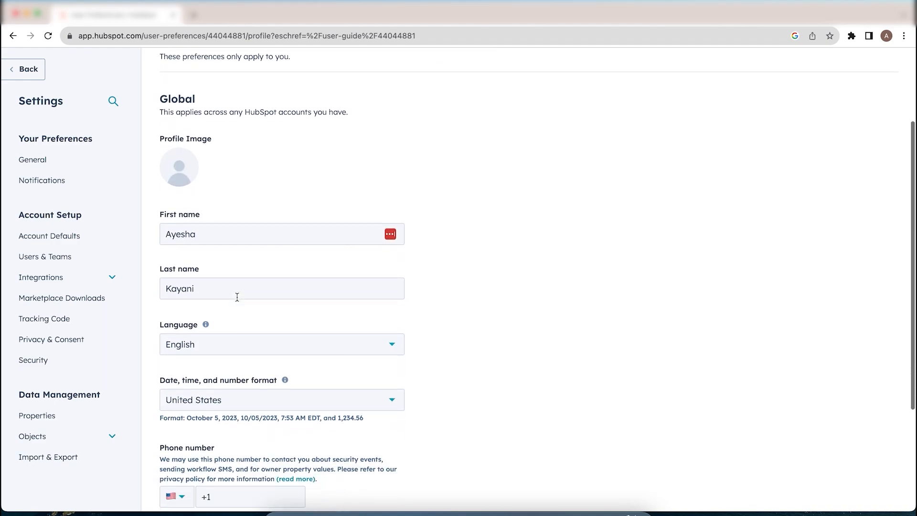
scroll(237, 293, "down", 2)
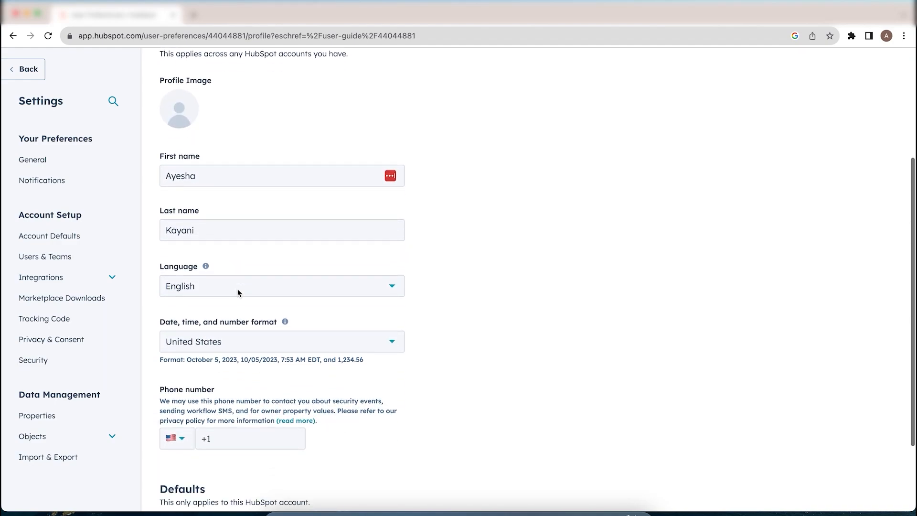
left_click(274, 287)
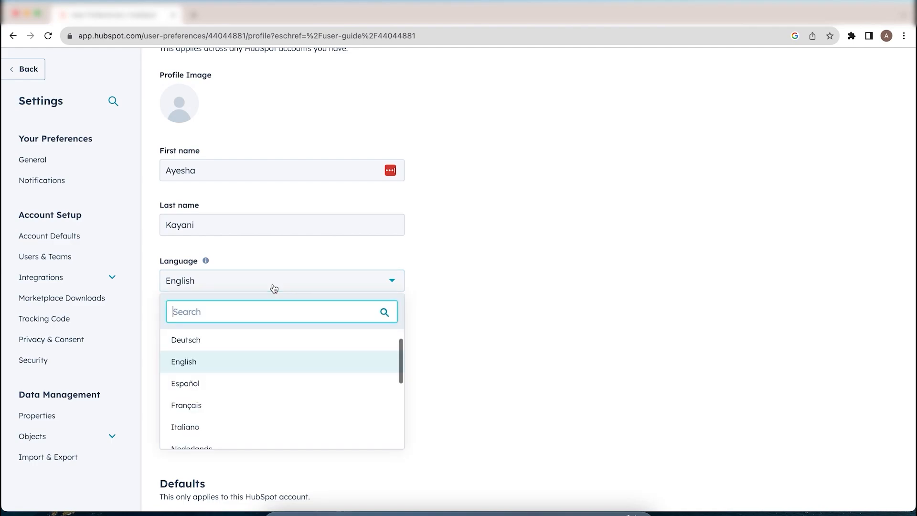
scroll(266, 385, "down", 5)
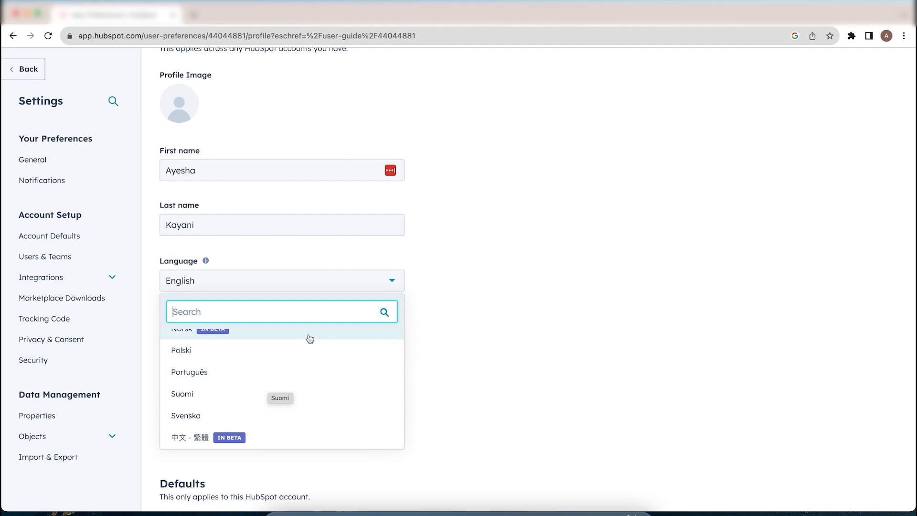
left_click(355, 287)
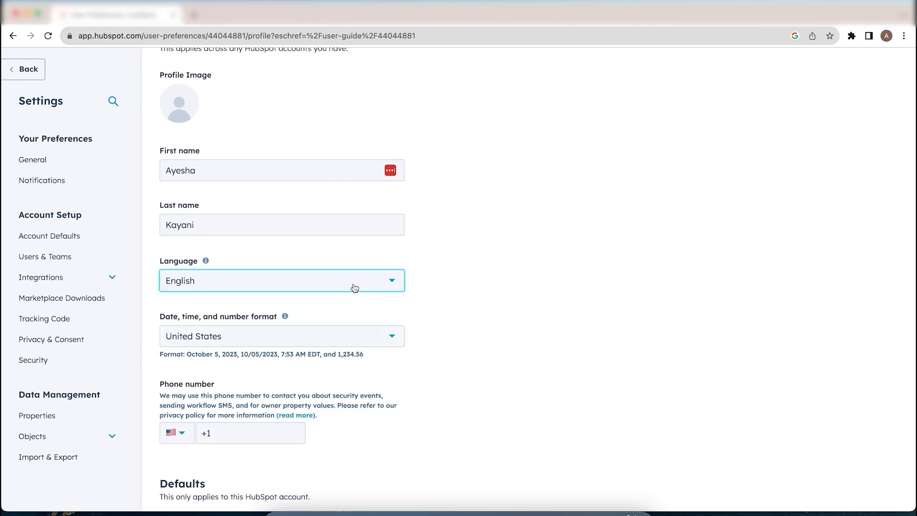
left_click(370, 342)
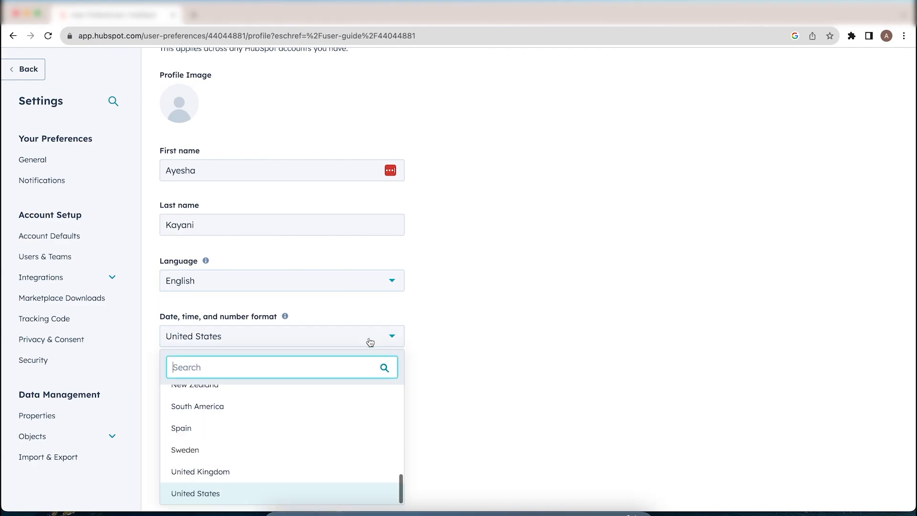
left_click(370, 342)
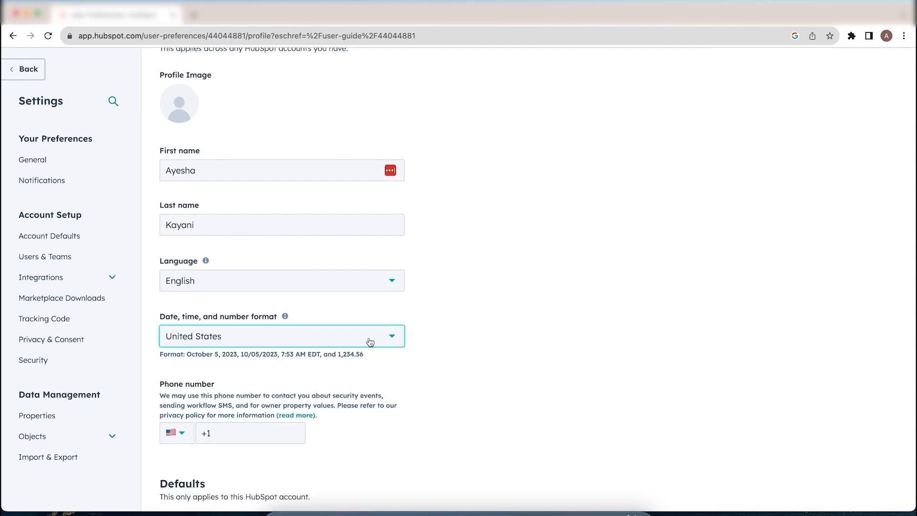
Review the remaining profile details, including the phone number field, then go to Account Defaults
scroll(371, 342, "down", 1)
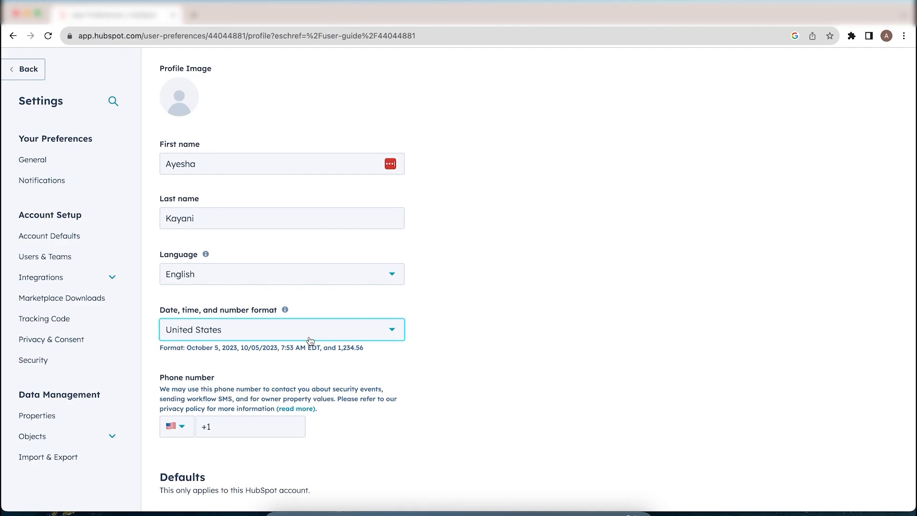
scroll(310, 340, "down", 1)
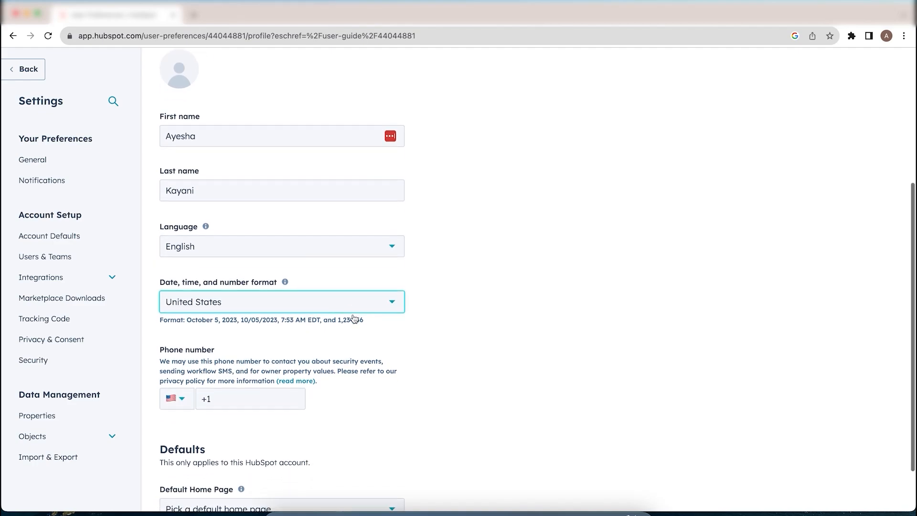
scroll(354, 316, "down", 1)
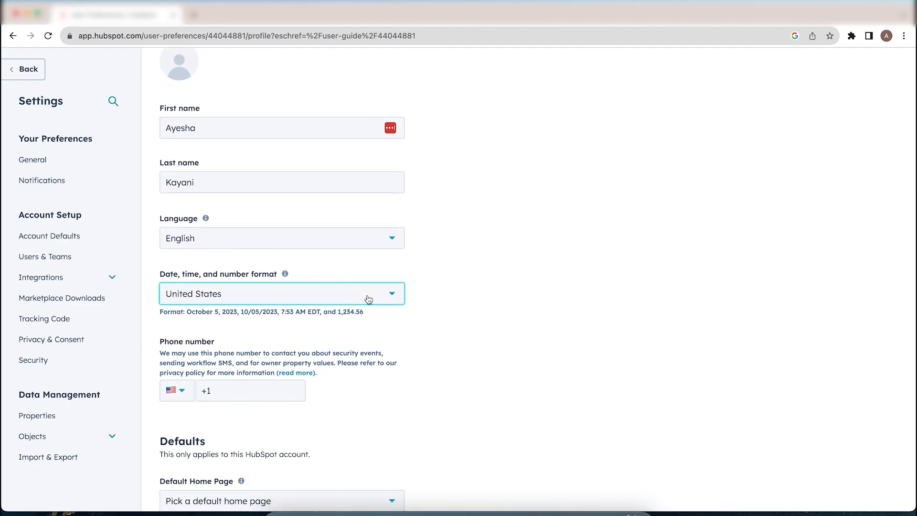
scroll(369, 300, "down", 1)
left_click(291, 345)
scroll(351, 395, "up", 2)
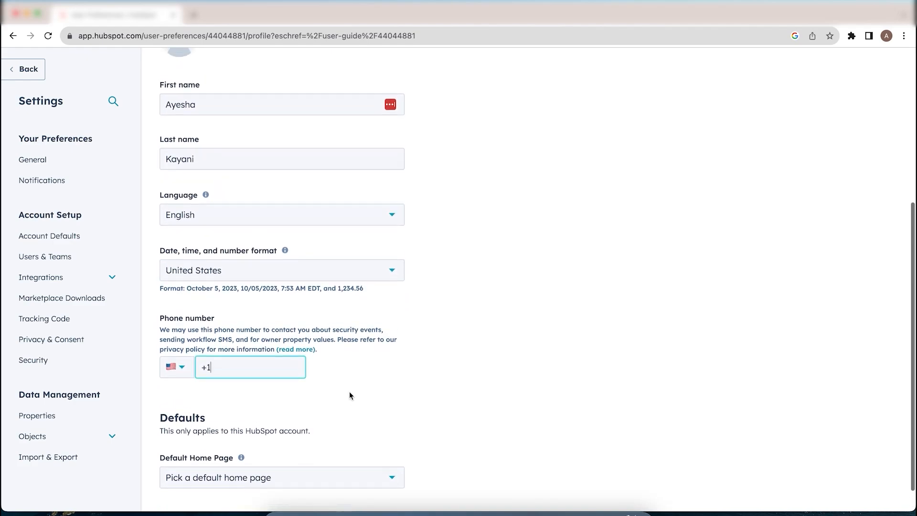
scroll(348, 391, "up", 4)
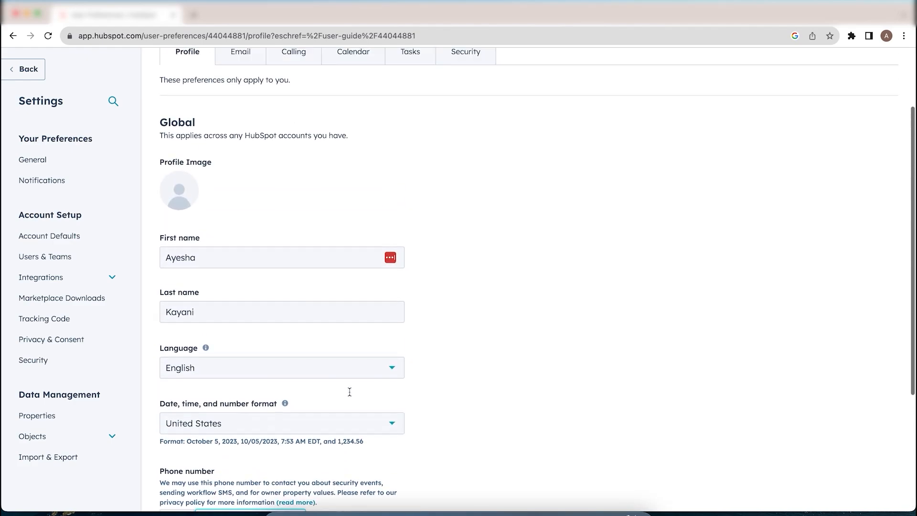
scroll(350, 392, "up", 1)
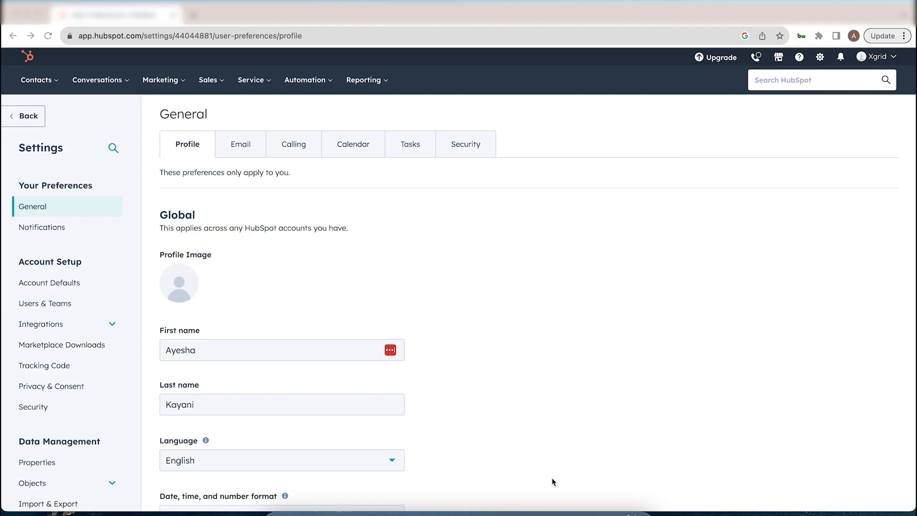
left_click(58, 287)
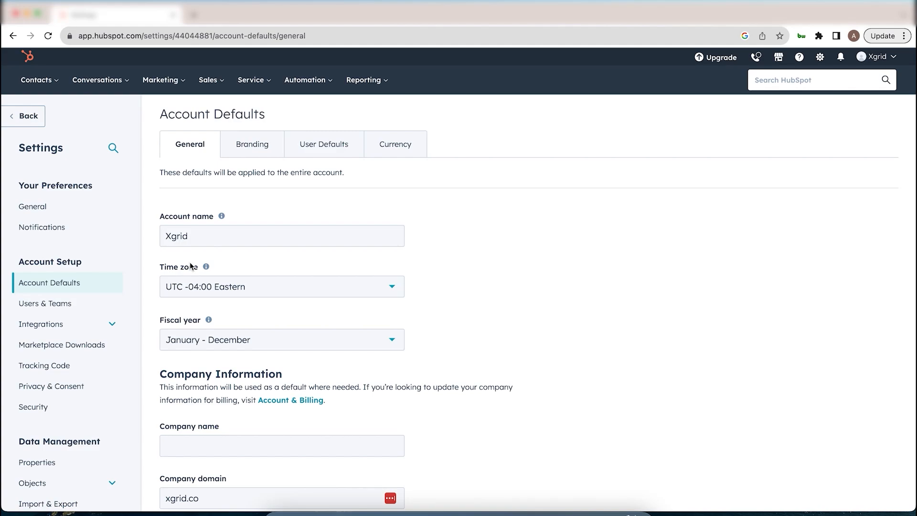
double_click(204, 238)
left_click(215, 236)
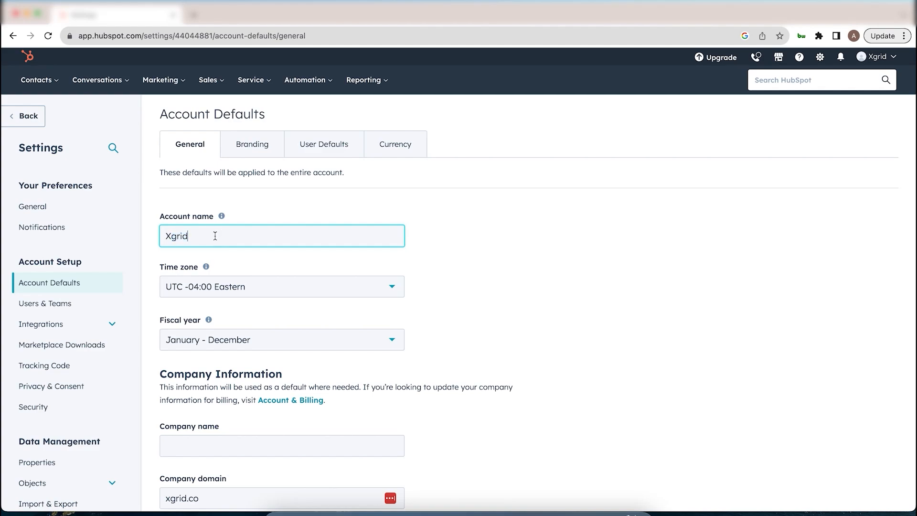
scroll(245, 285, "down", 1)
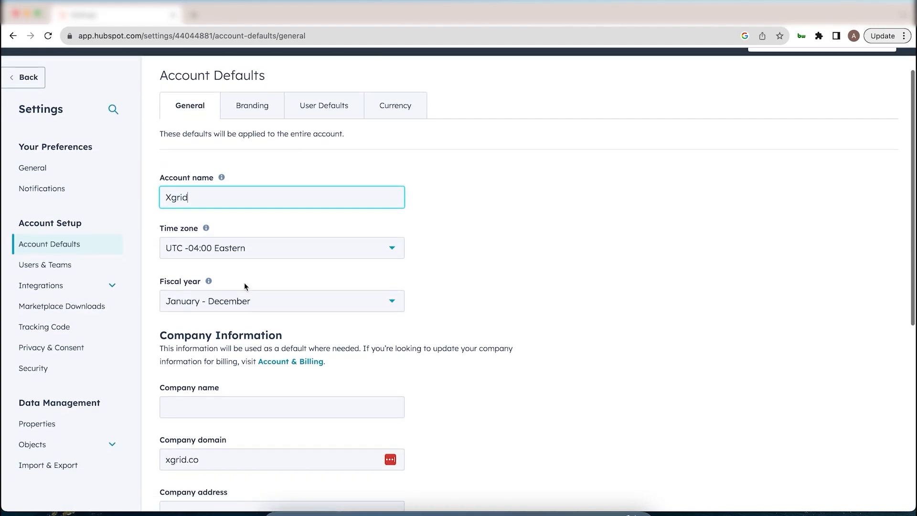
scroll(245, 286, "down", 1)
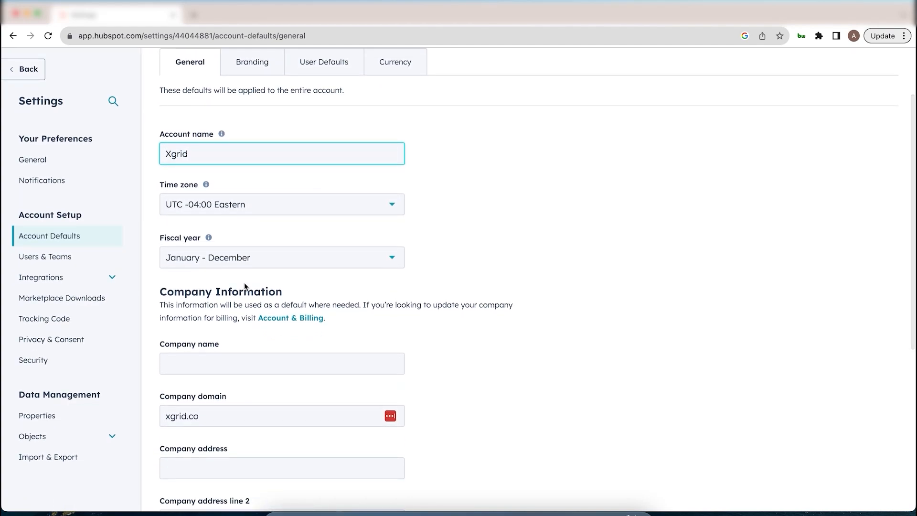
scroll(246, 286, "down", 1)
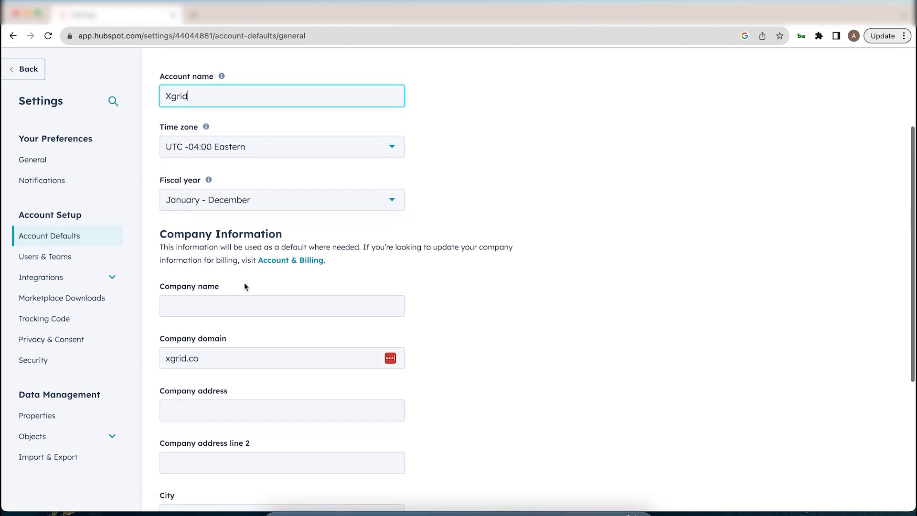
scroll(239, 293, "down", 1)
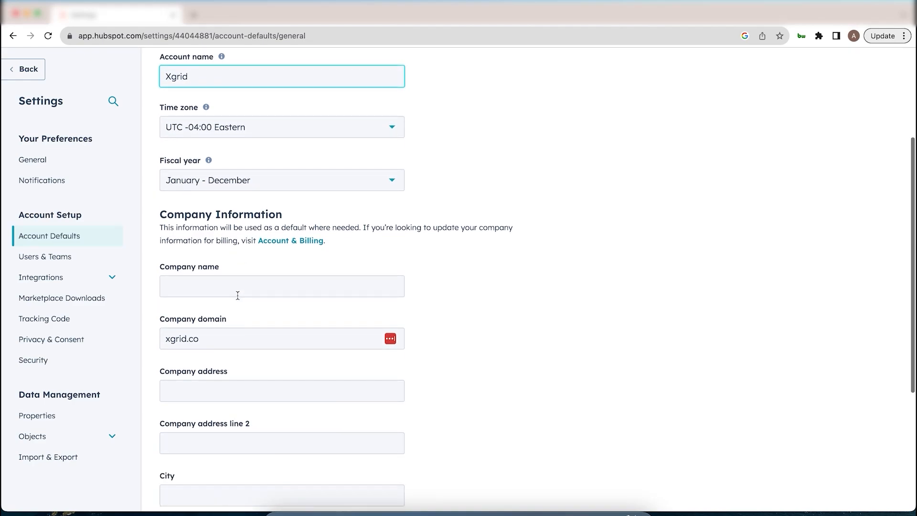
scroll(238, 295, "down", 1)
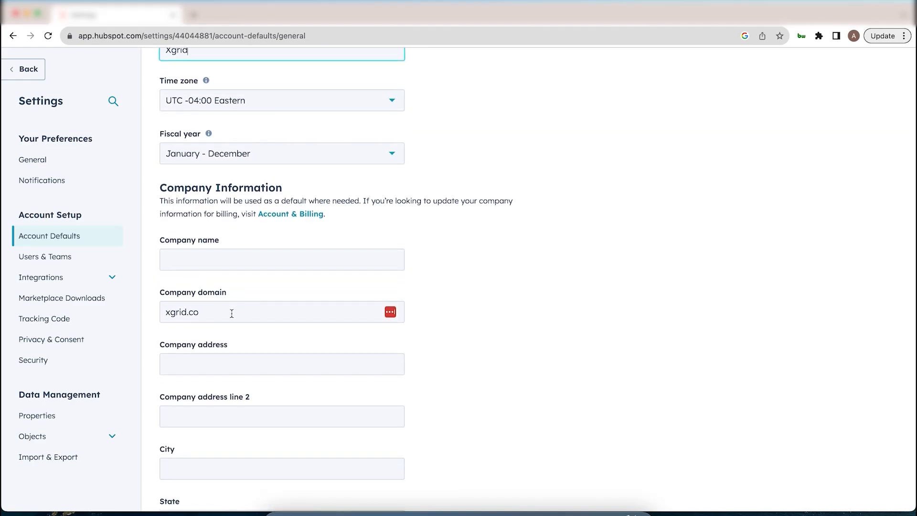
scroll(222, 364, "down", 1)
left_click(236, 351)
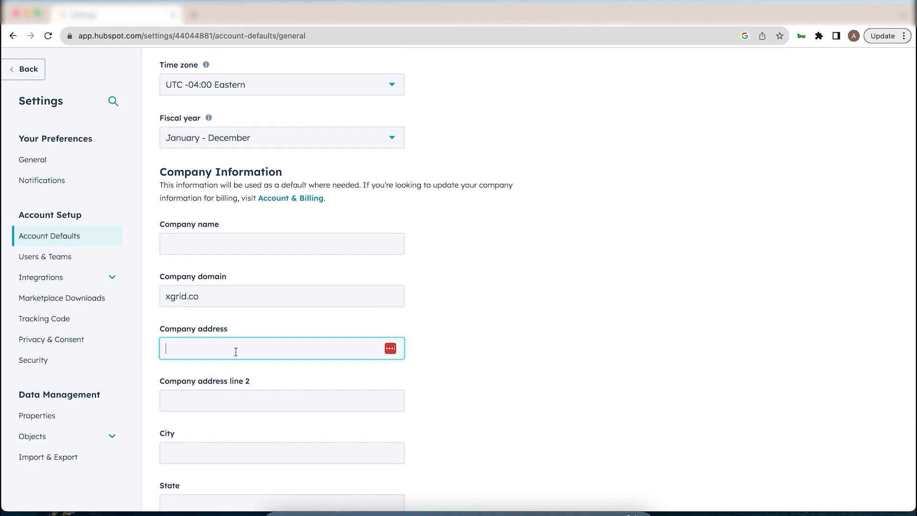
scroll(235, 352, "down", 5)
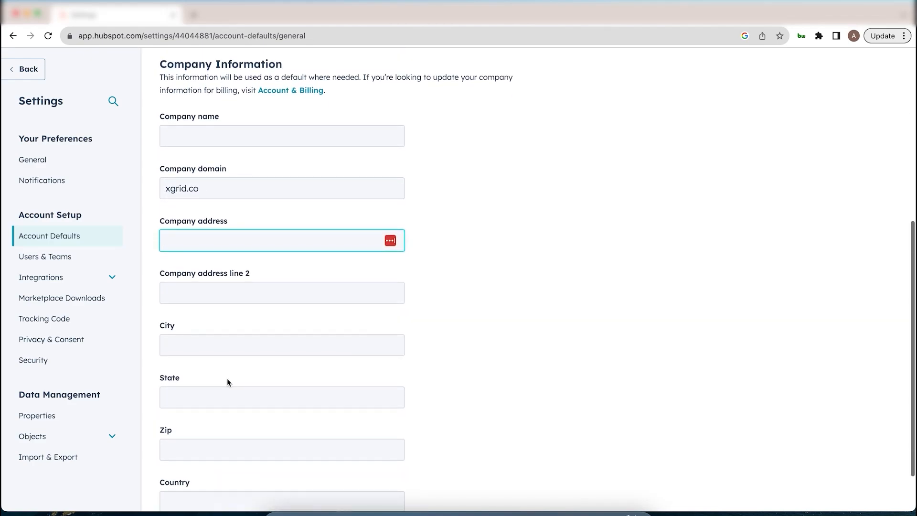
scroll(227, 378, "down", 2)
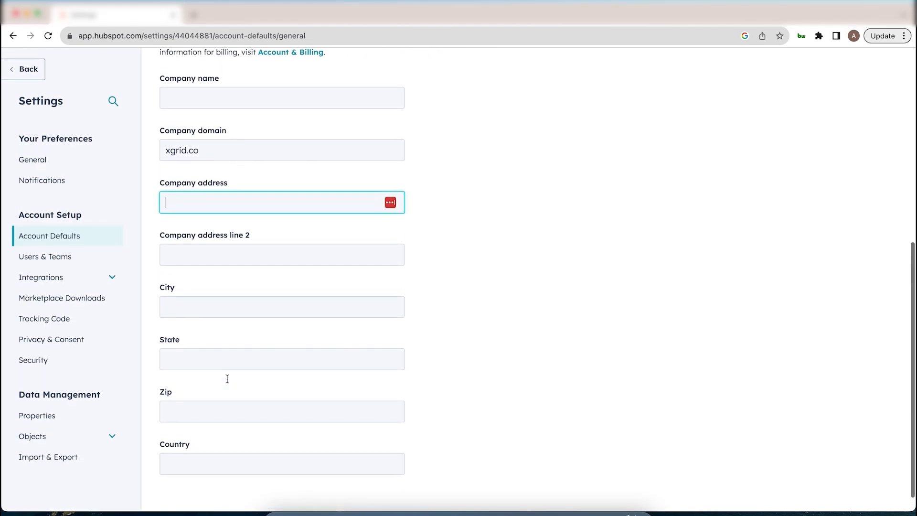
scroll(228, 379, "up", 5)
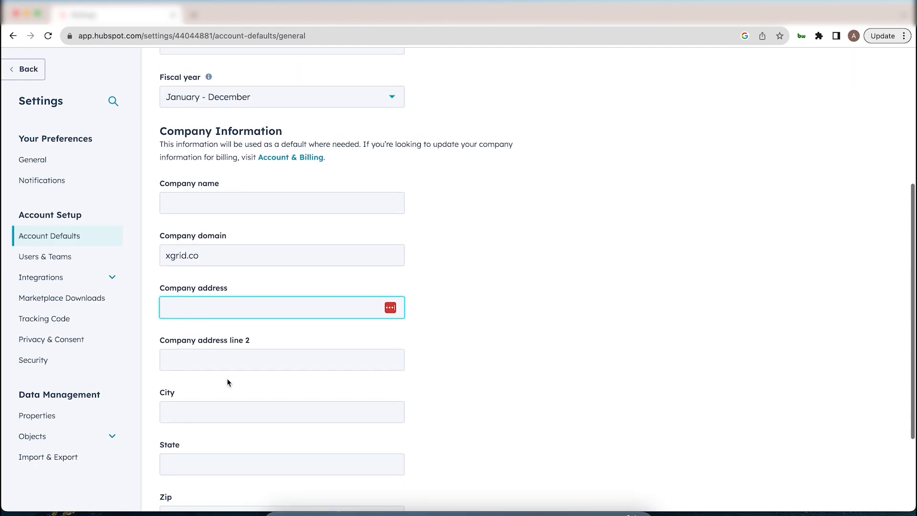
scroll(227, 378, "up", 2)
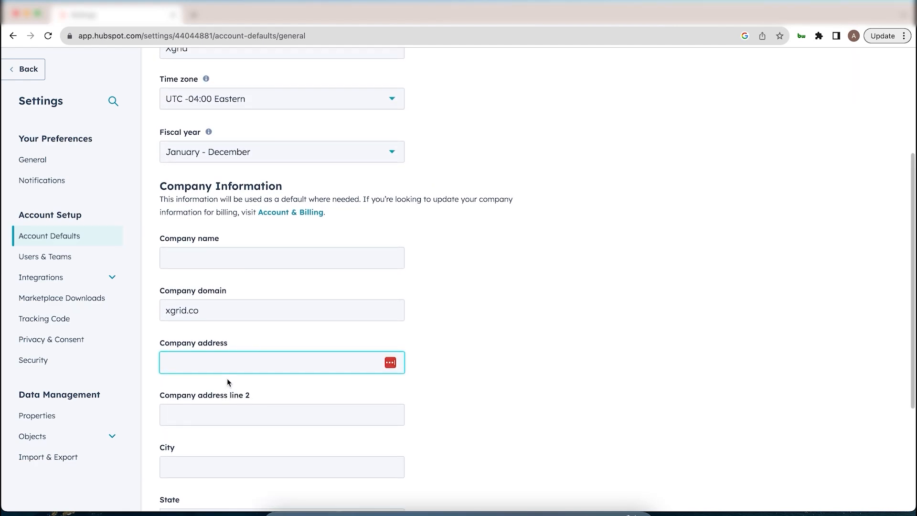
scroll(228, 379, "down", 3)
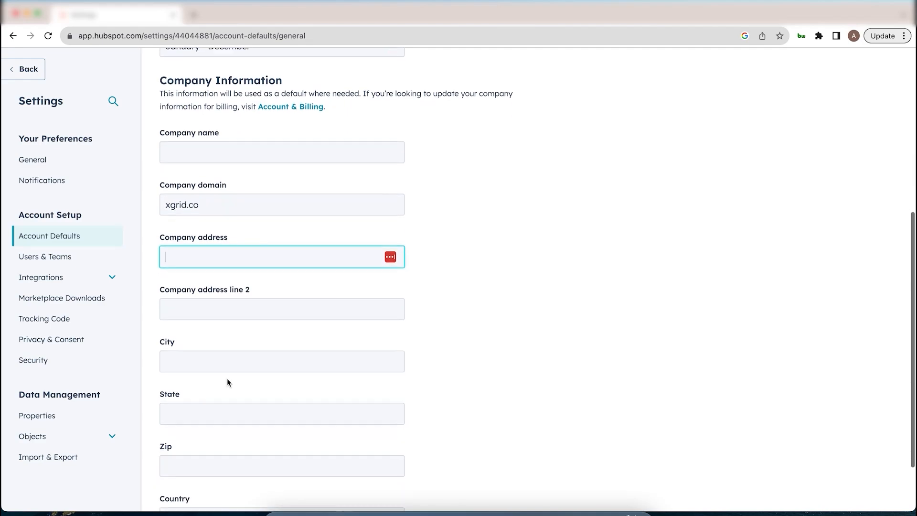
scroll(228, 378, "down", 2)
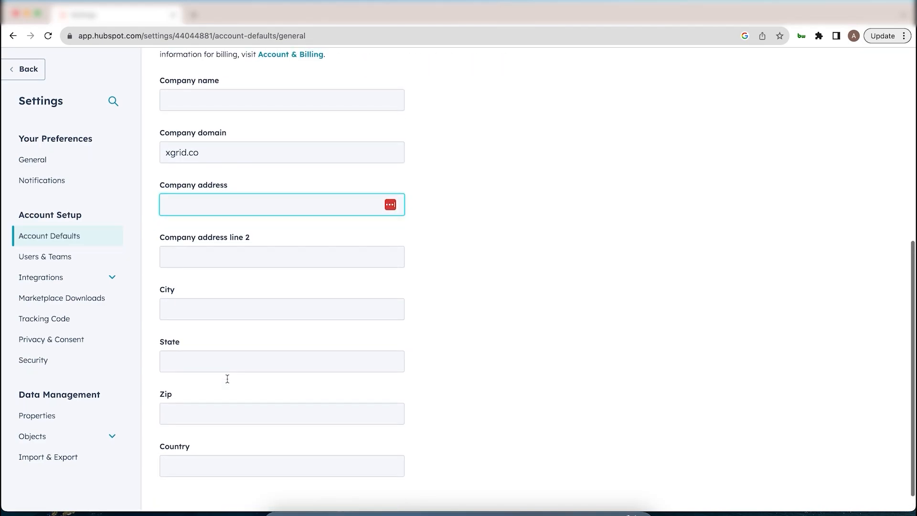
scroll(227, 378, "up", 6)
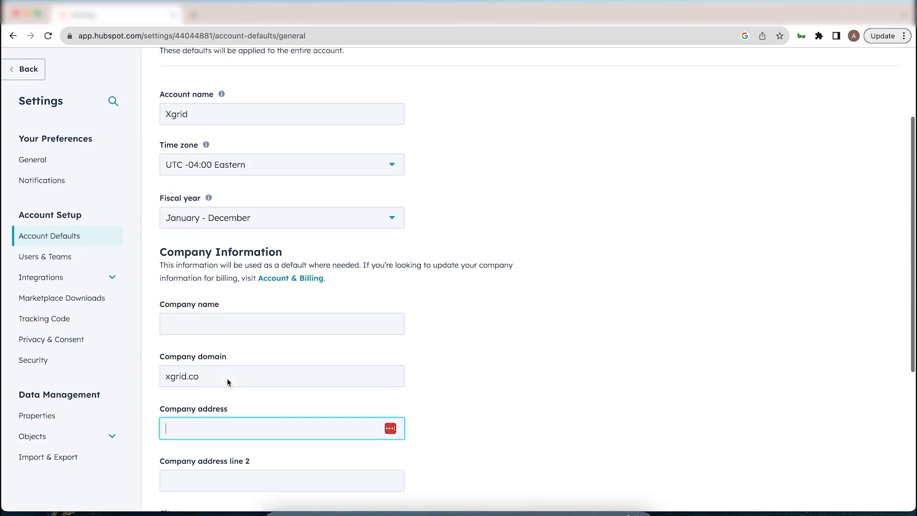
scroll(228, 378, "up", 3)
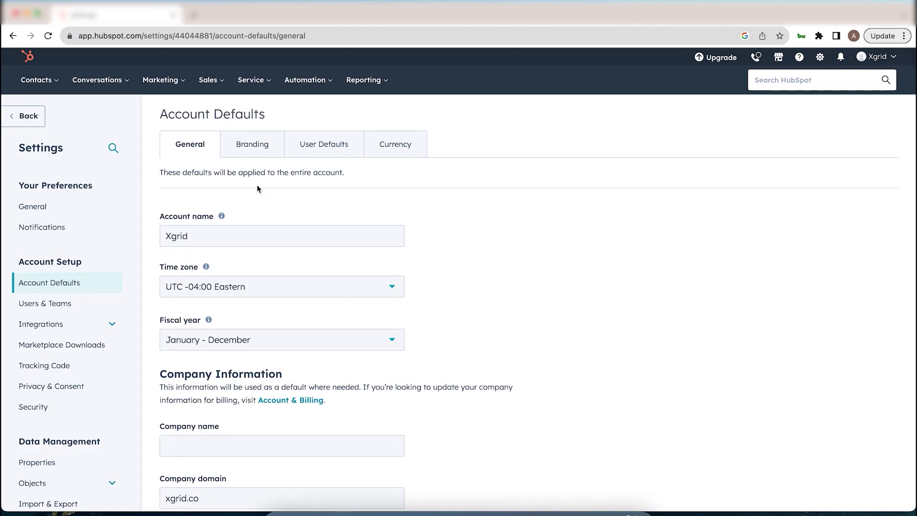
Browse My brand kit's logos, colours and Growth theme, then switch to User Defaults
left_click(263, 154)
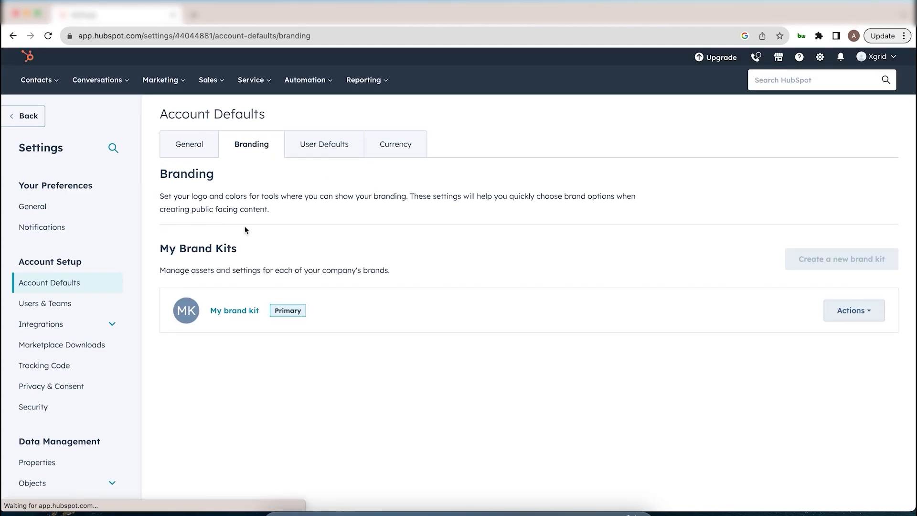
left_click(238, 311)
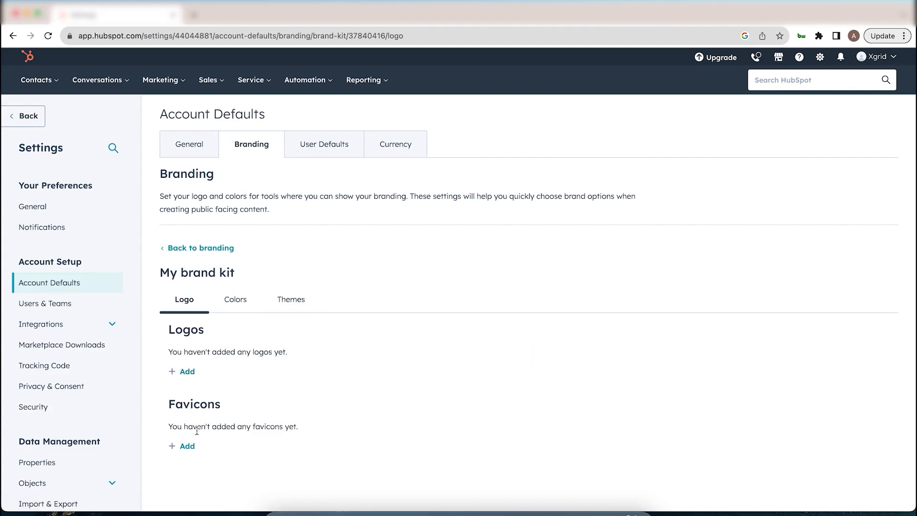
left_click(245, 303)
scroll(245, 303, "down", 1)
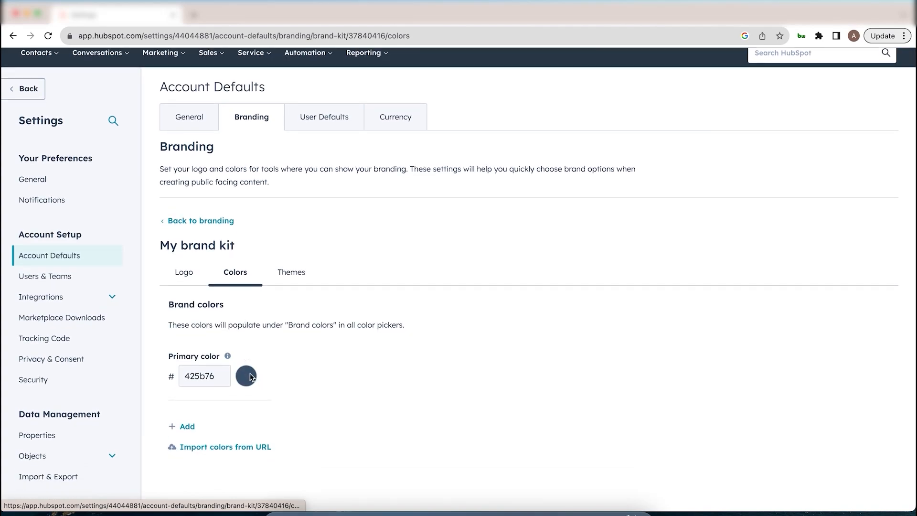
scroll(248, 376, "up", 1)
left_click(294, 292)
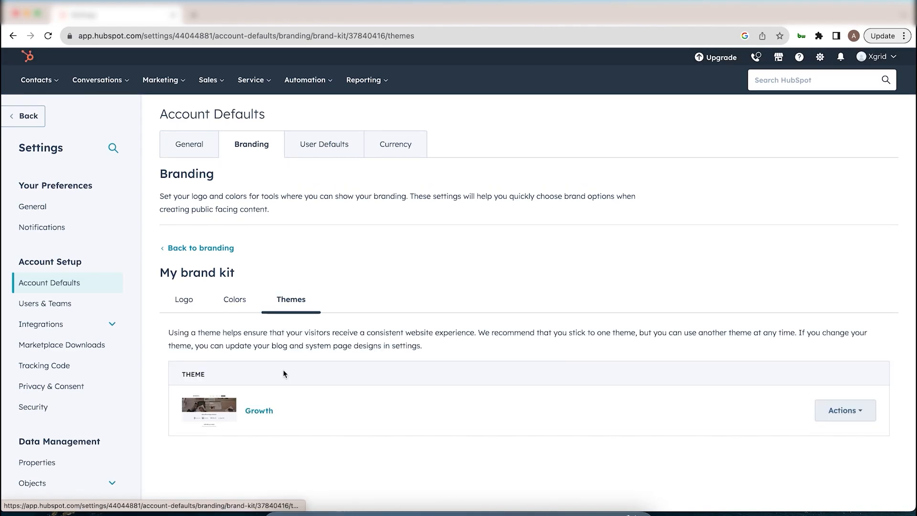
left_click(327, 148)
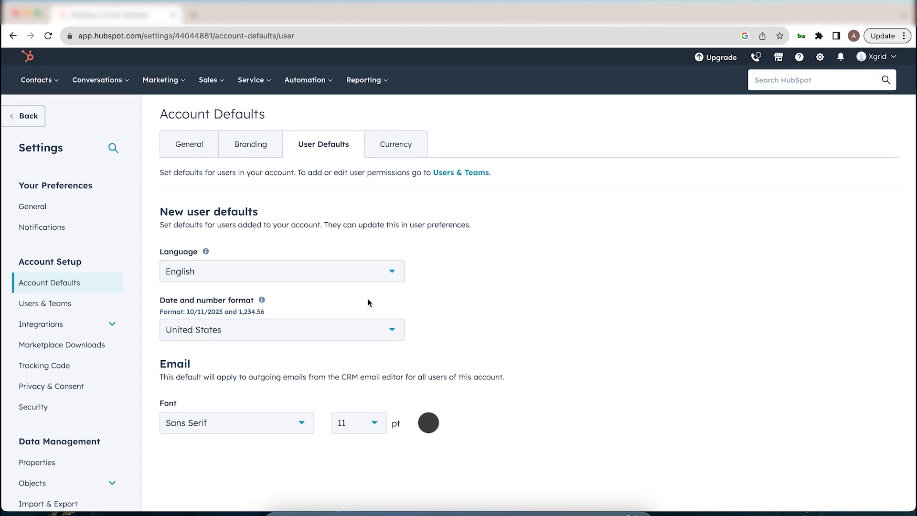
Check the new-user date and number format, keeping United States, then view Currency
left_click(358, 333)
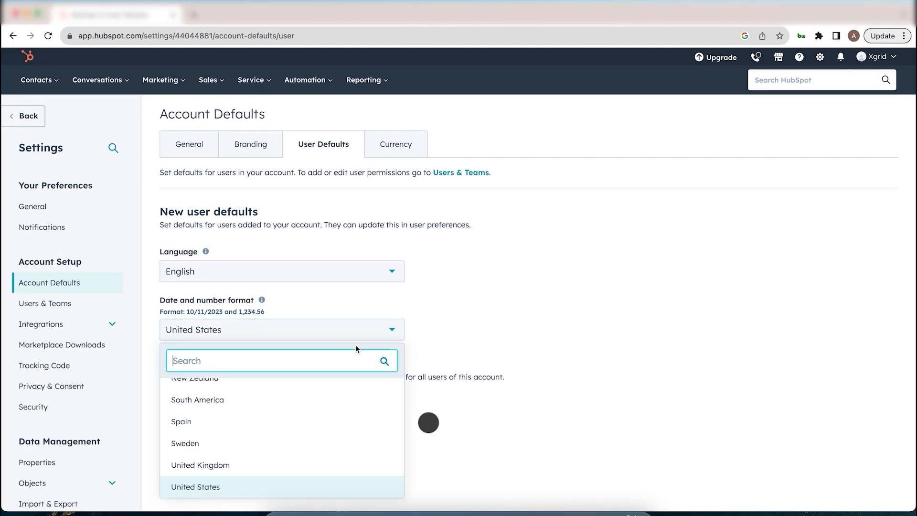
left_click(376, 339)
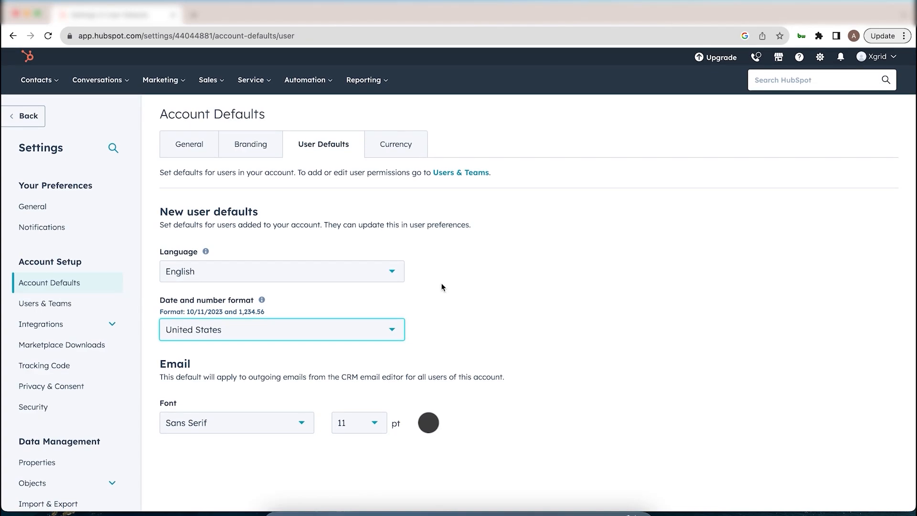
left_click(398, 154)
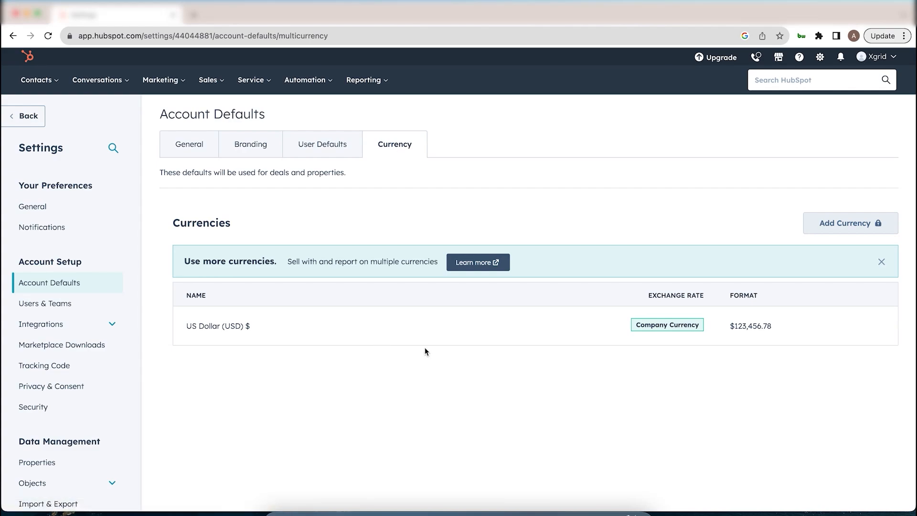
Inspect the US Dollar company currency row, then move to Users & Teams
mouse_move(621, 337)
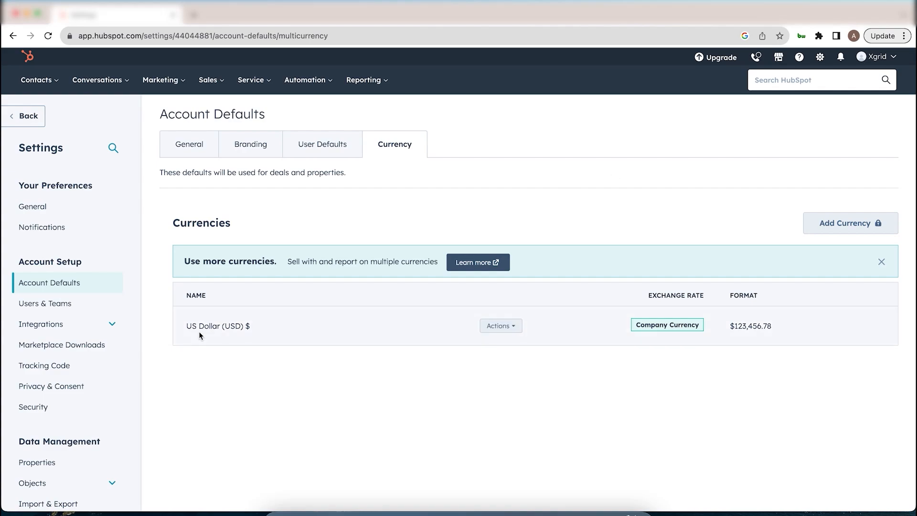
left_click(68, 305)
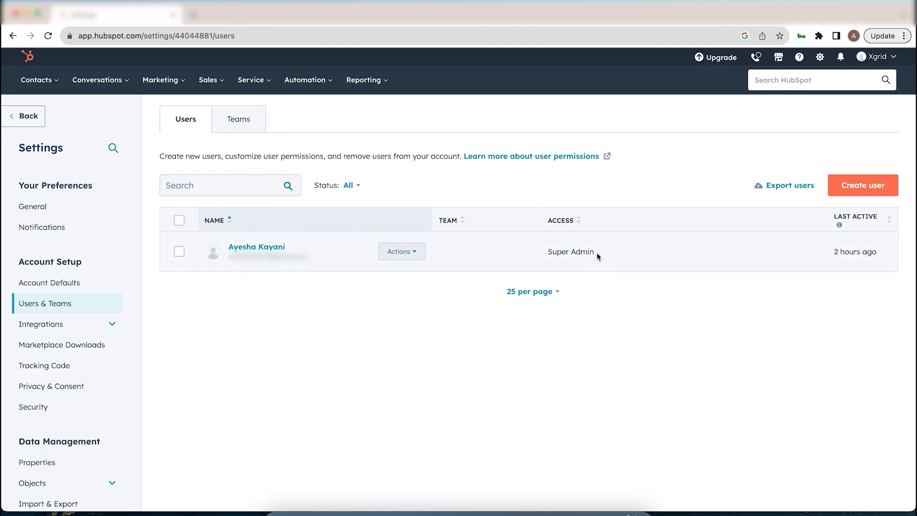
On Users & Teams, start a new user to bring up Quick or Custom Invite
left_click_drag(597, 252, 546, 253)
left_click(598, 348)
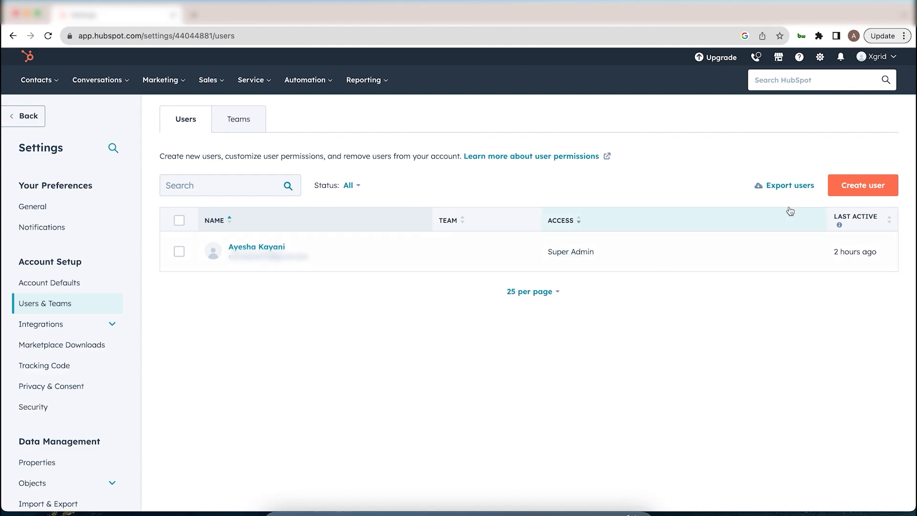
left_click(854, 195)
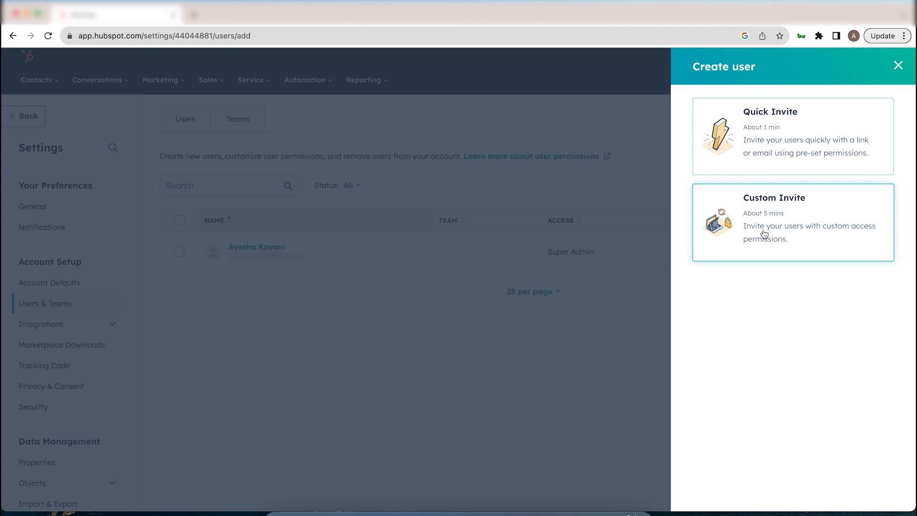
Choose Custom Invite, enter the new user's e-mail address, and continue to access levels
left_click(765, 234)
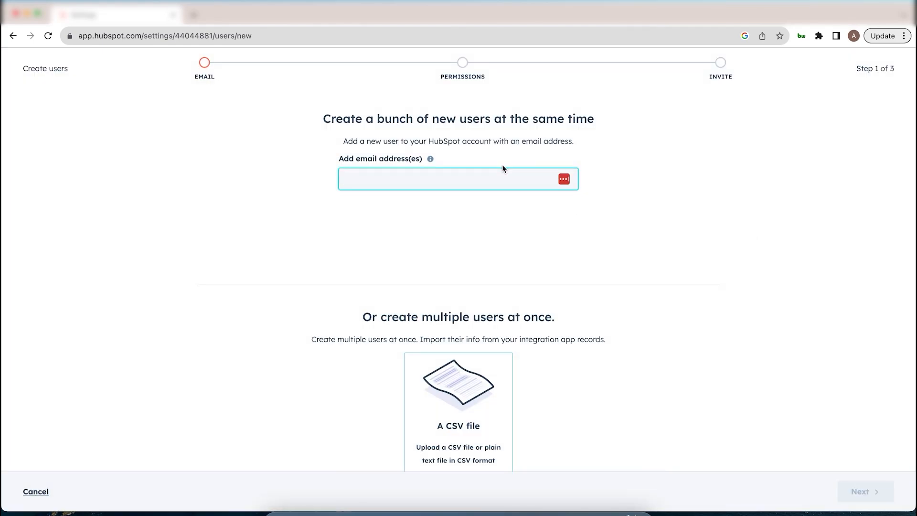
left_click(503, 169)
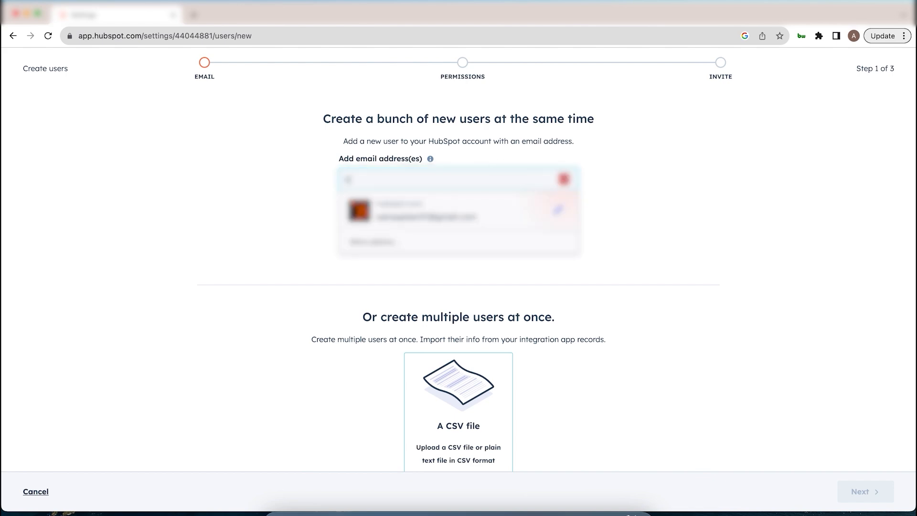
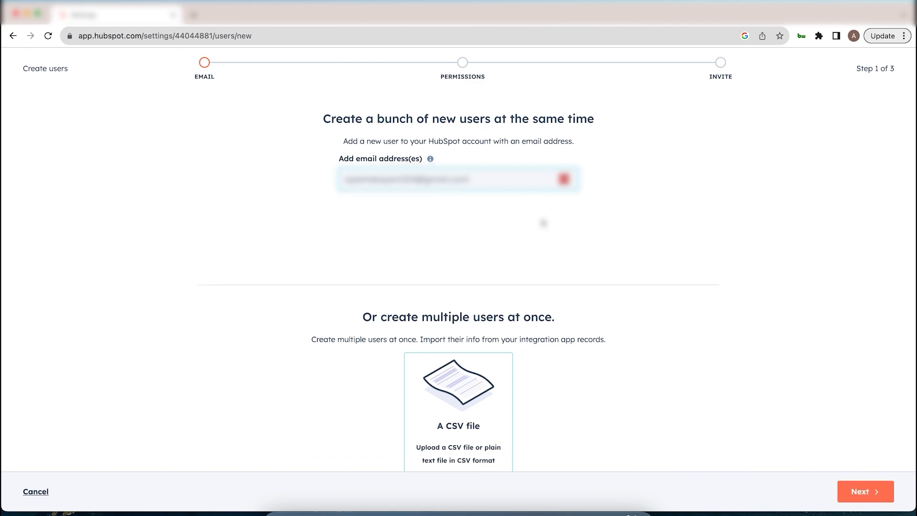
scroll(547, 265, "down", 1)
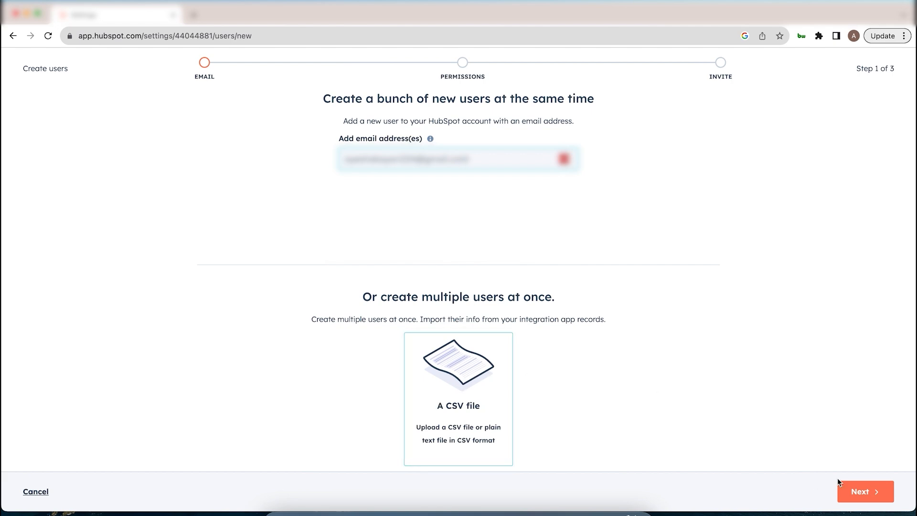
left_click(869, 495)
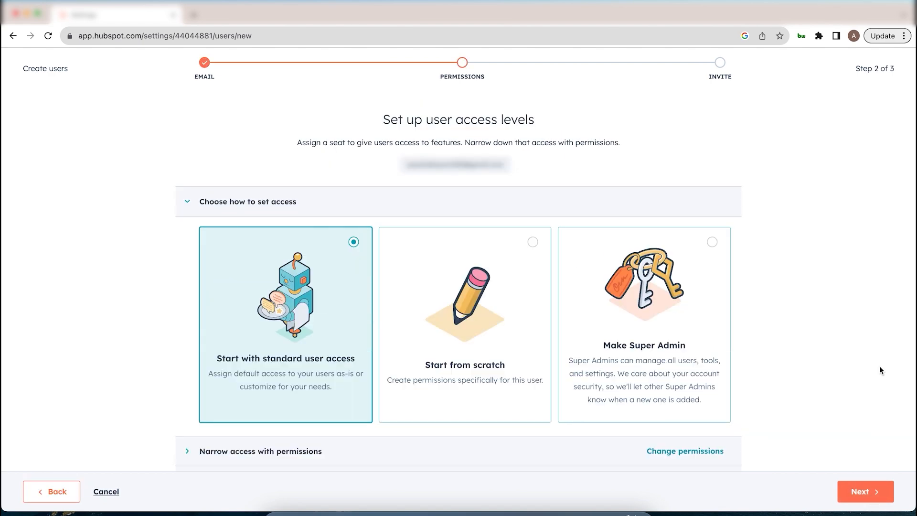
Expand the permission-narrowing options and limit Contacts editing to Owned only
scroll(781, 339, "down", 1)
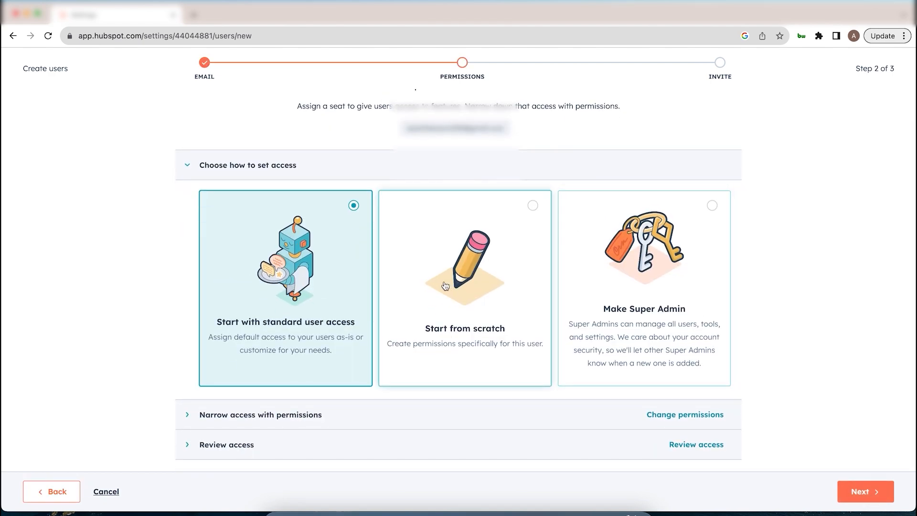
scroll(298, 290, "down", 1)
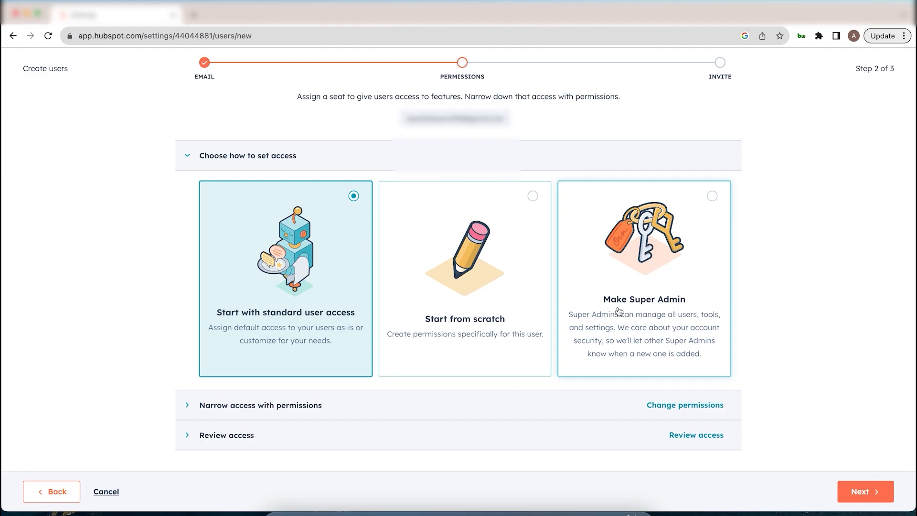
left_click(189, 410)
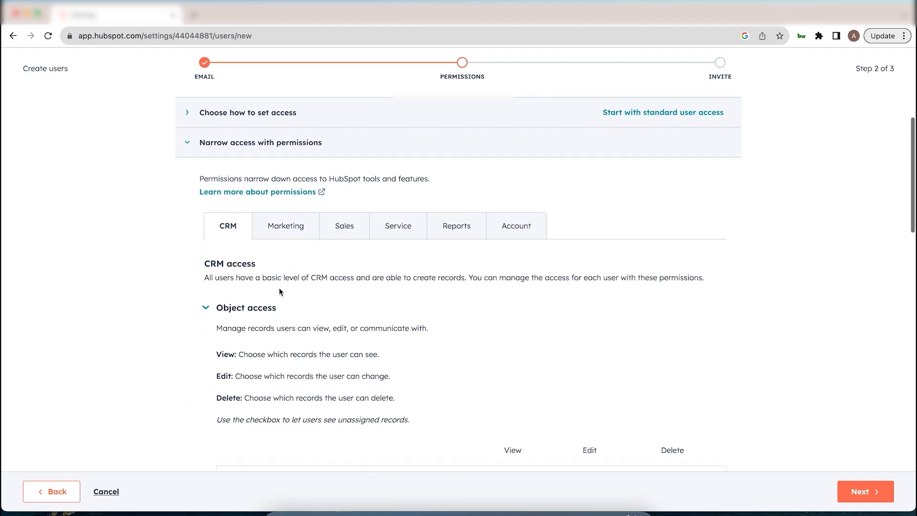
scroll(279, 289, "down", 3)
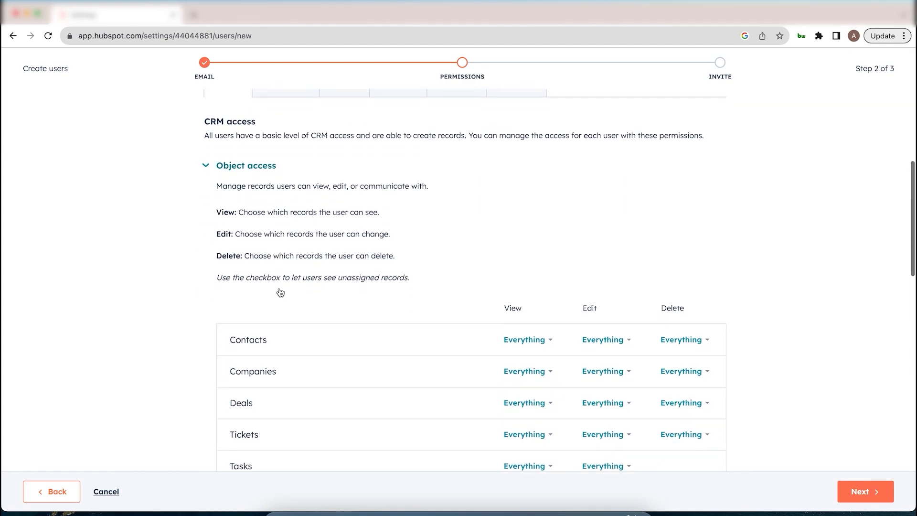
scroll(290, 305, "down", 1)
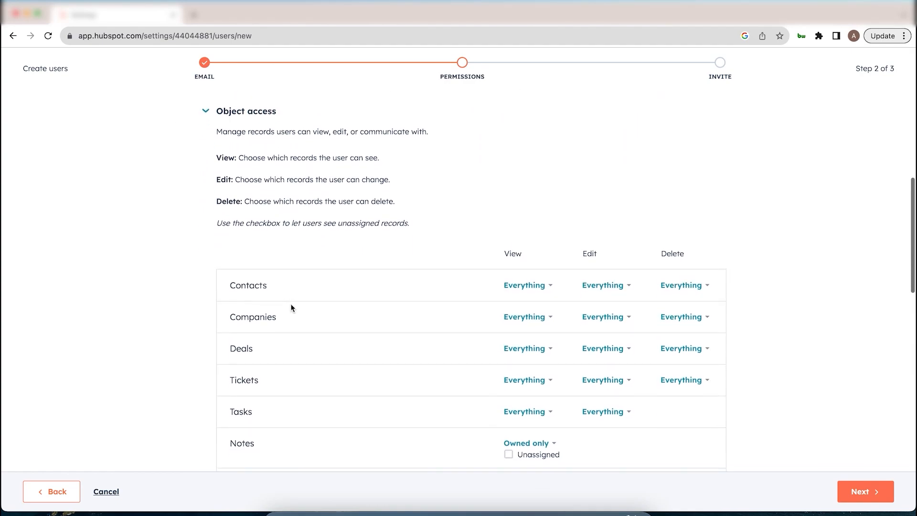
scroll(275, 351, "down", 1)
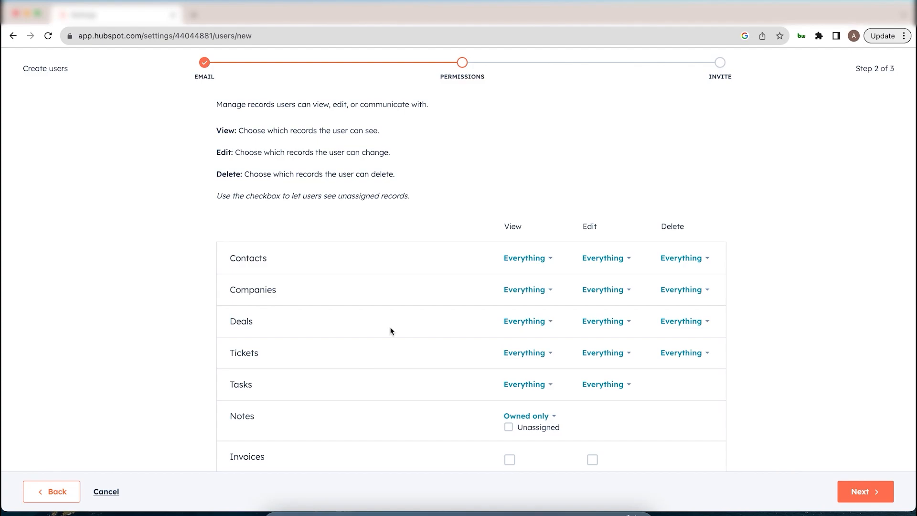
scroll(569, 303, "up", 1)
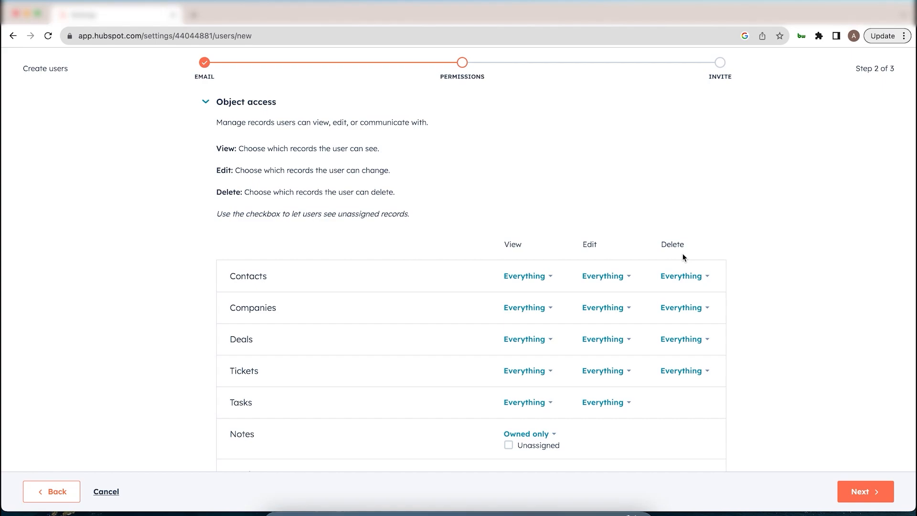
left_click(630, 277)
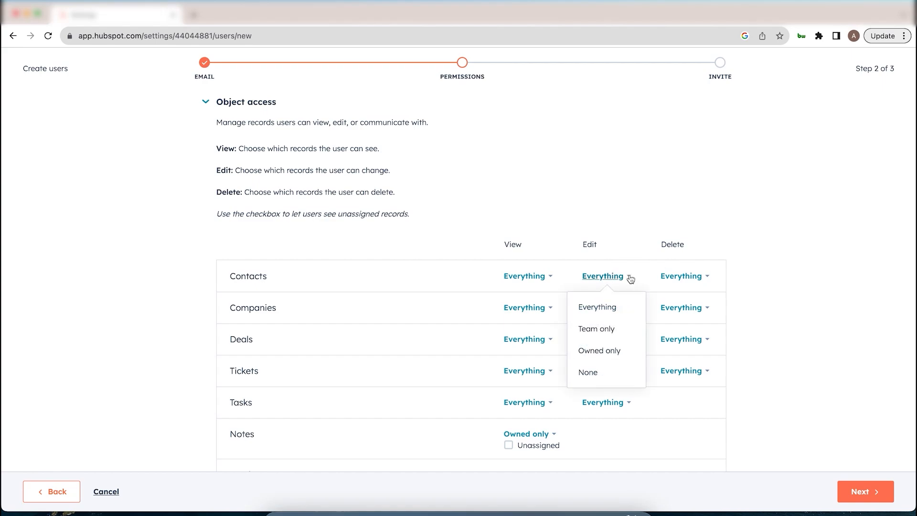
left_click(616, 356)
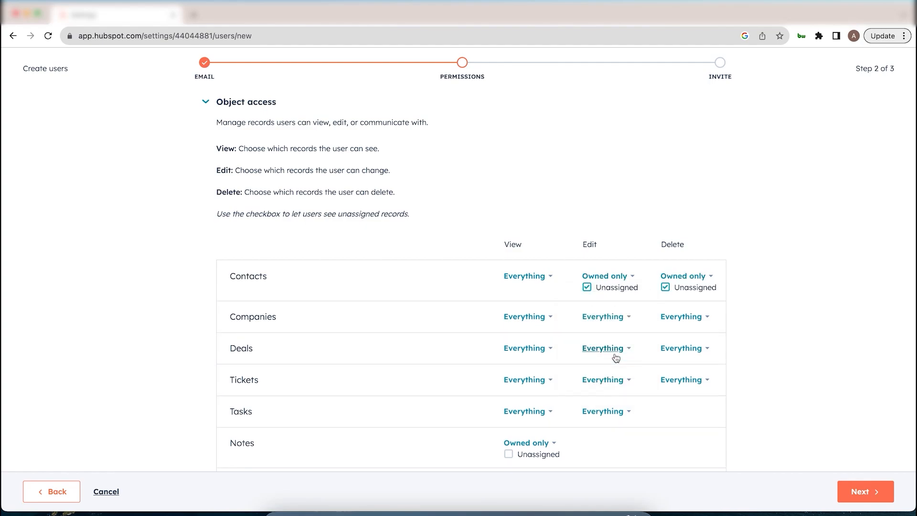
left_click(230, 275)
left_click_drag(230, 276, 269, 281)
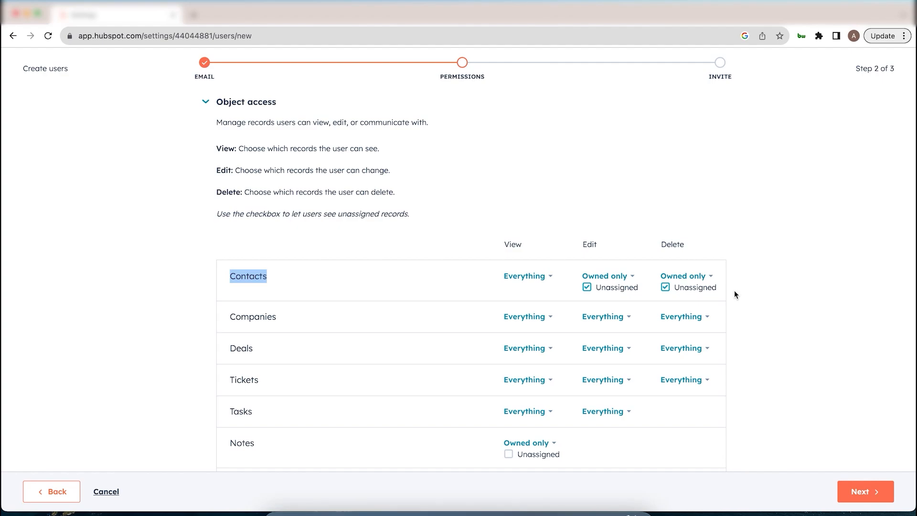
Turn on the Bulk delete permission under CRM tools
scroll(735, 290, "down", 2)
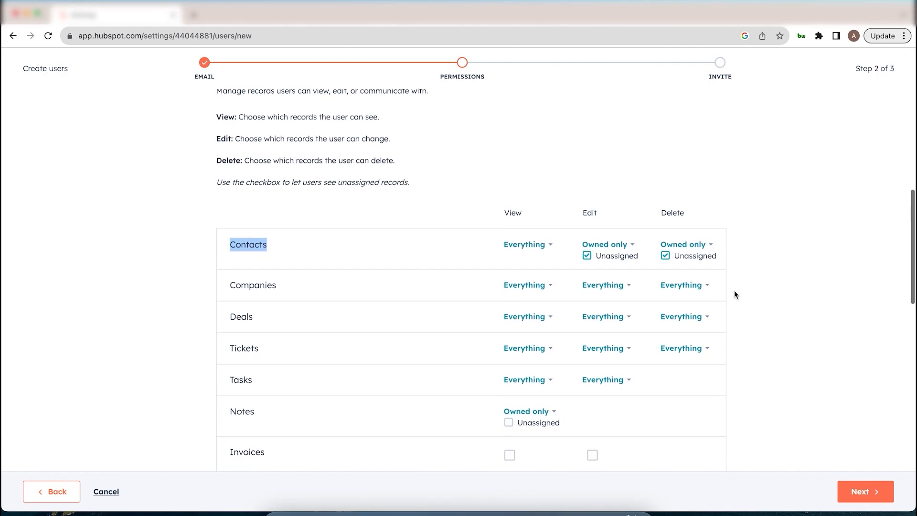
scroll(743, 301, "down", 5)
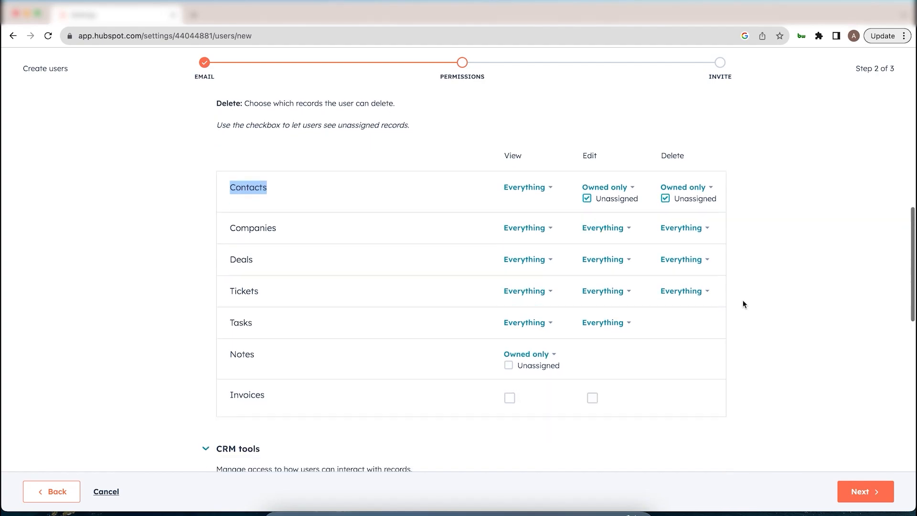
scroll(743, 305, "down", 8)
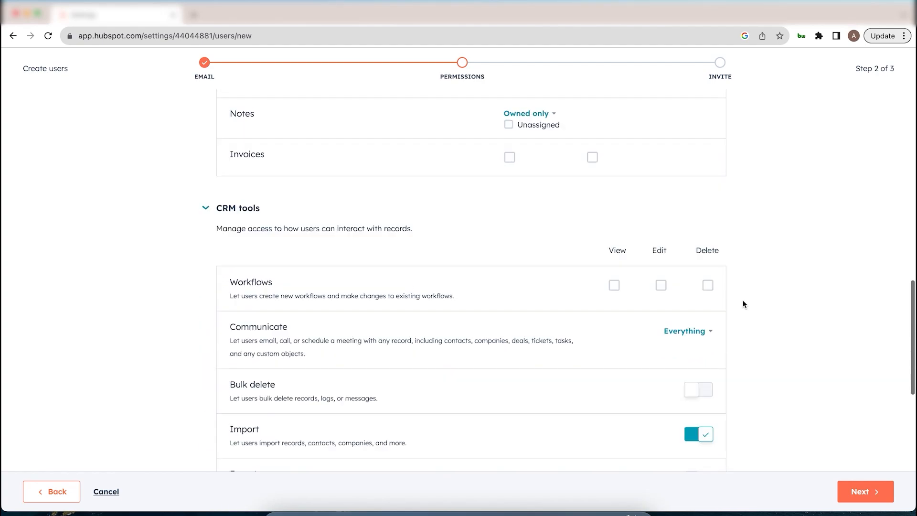
scroll(744, 304, "up", 1)
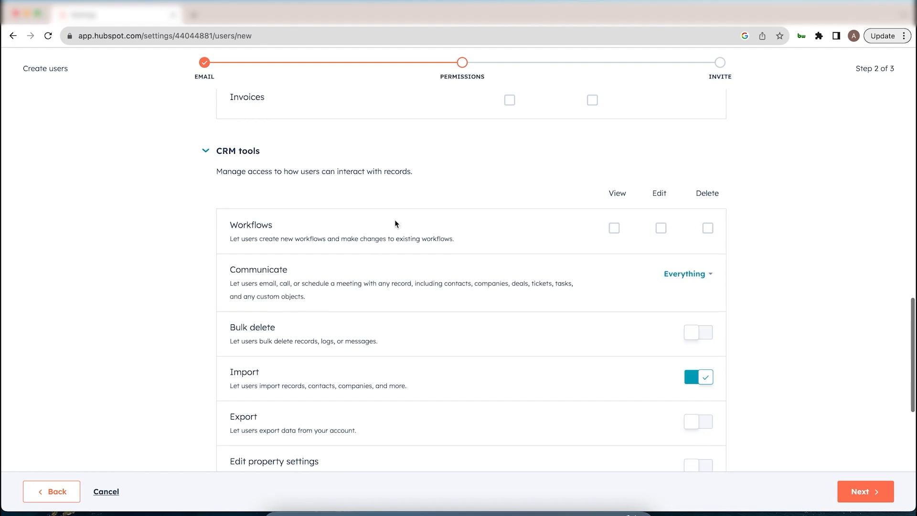
scroll(394, 221, "down", 3)
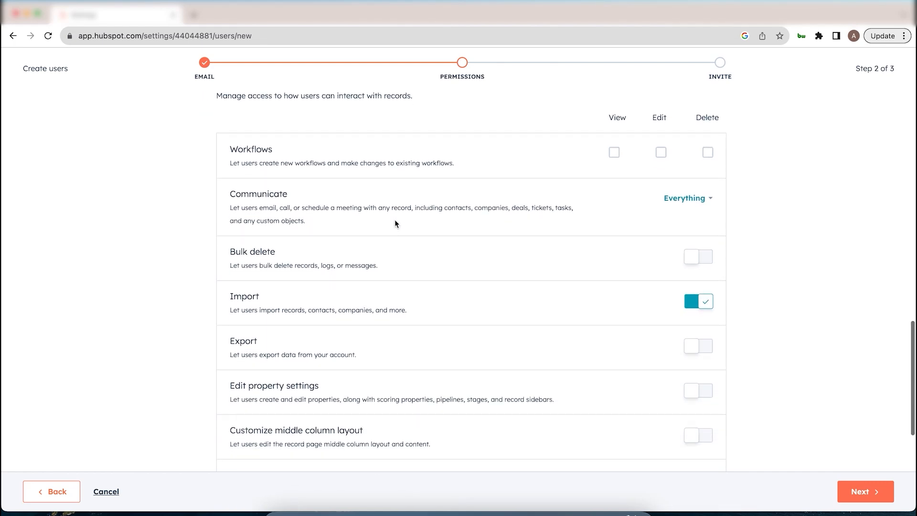
left_click(707, 263)
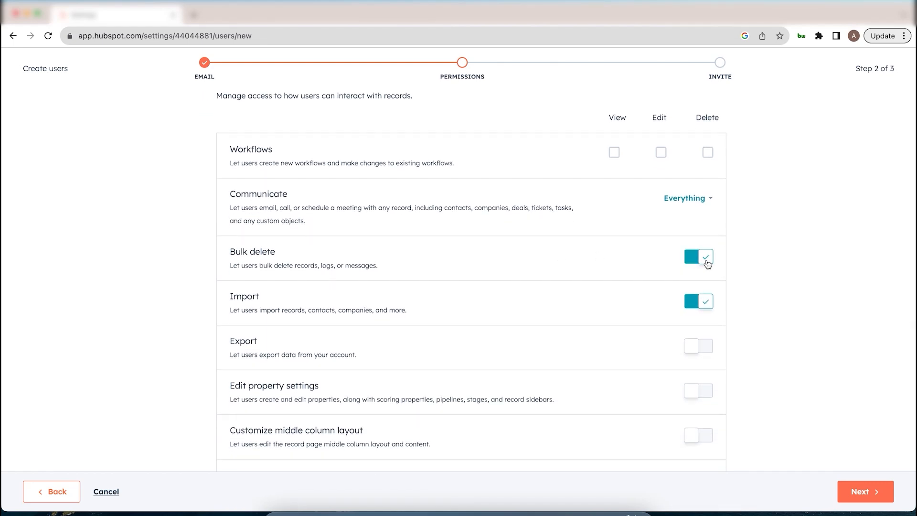
Expand and check the Review access summary, then continue to step 3
scroll(734, 318, "down", 5)
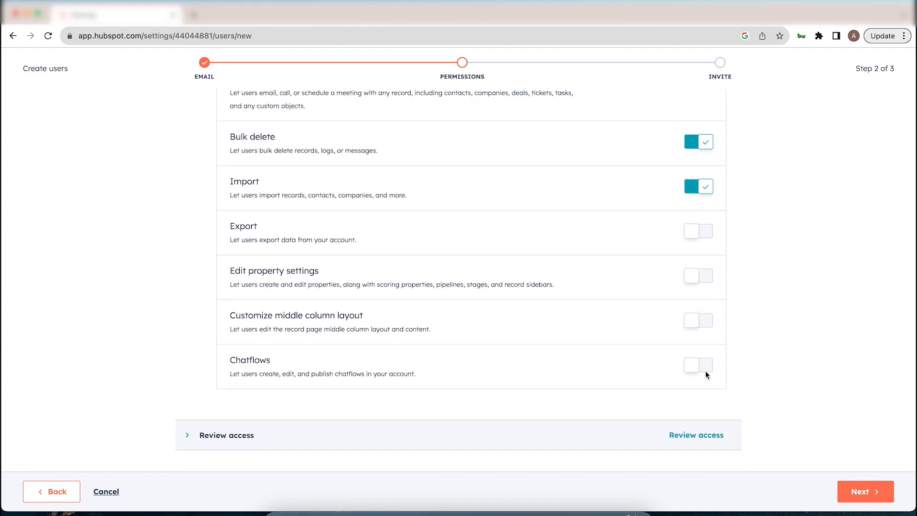
left_click(689, 434)
scroll(702, 307, "down", 3)
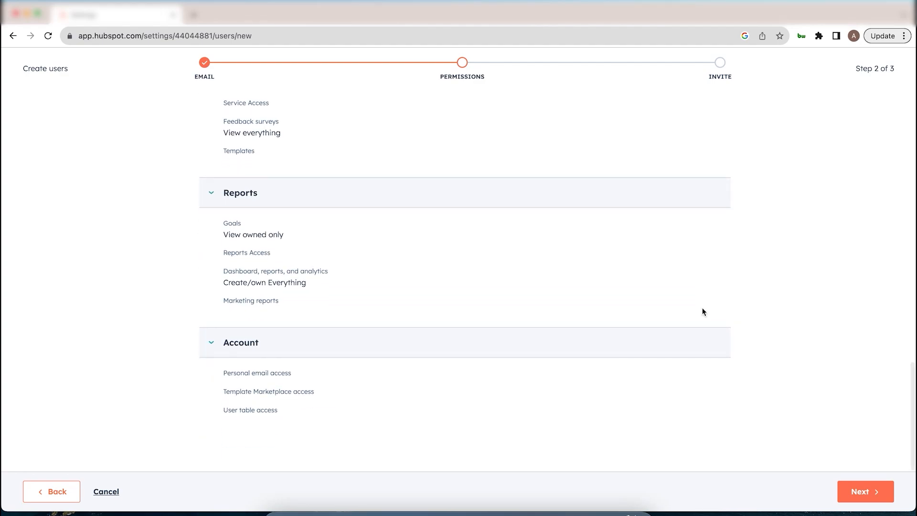
scroll(702, 310, "up", 4)
scroll(702, 310, "up", 2)
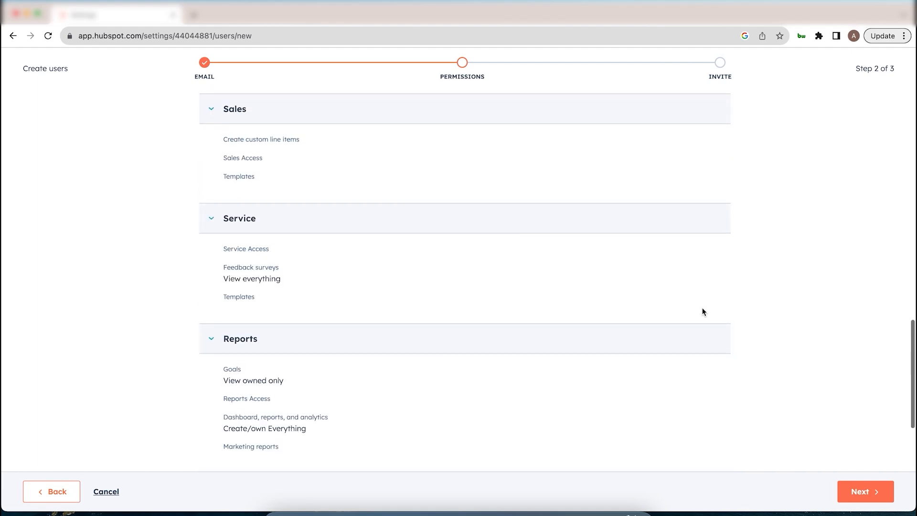
scroll(702, 311, "down", 5)
left_click(847, 489)
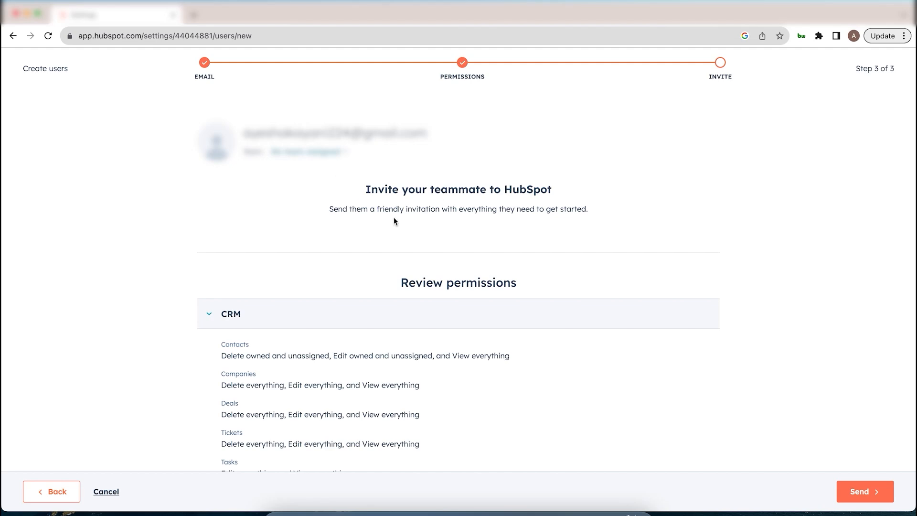
Look over the Review permissions list on step 3 and send the invite
scroll(394, 218, "down", 1)
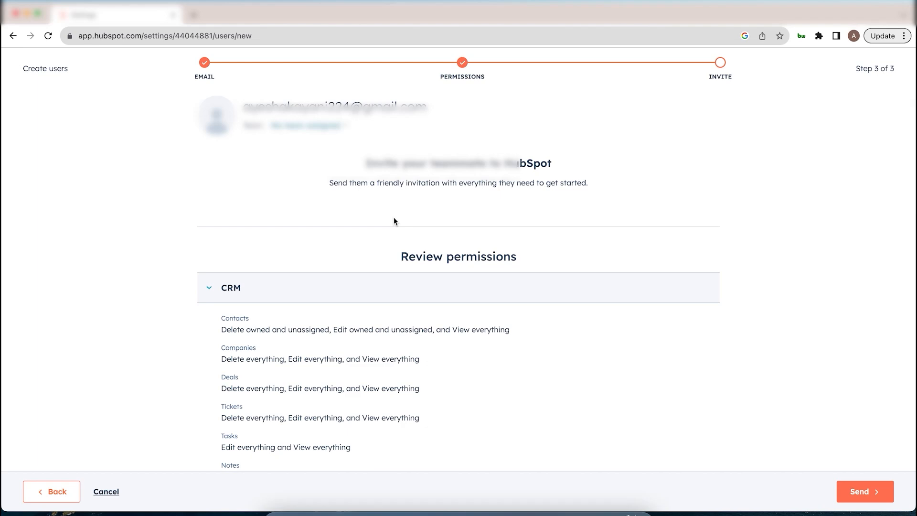
scroll(394, 220, "down", 4)
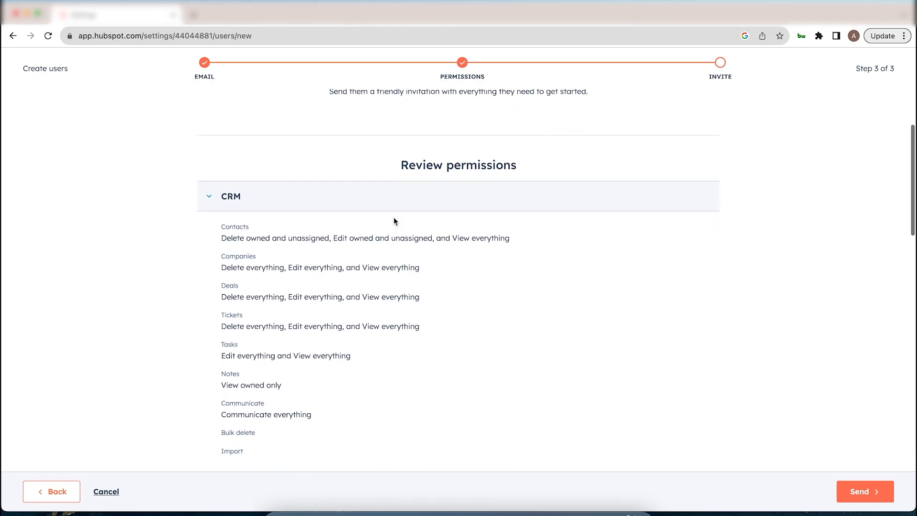
scroll(495, 259, "down", 10)
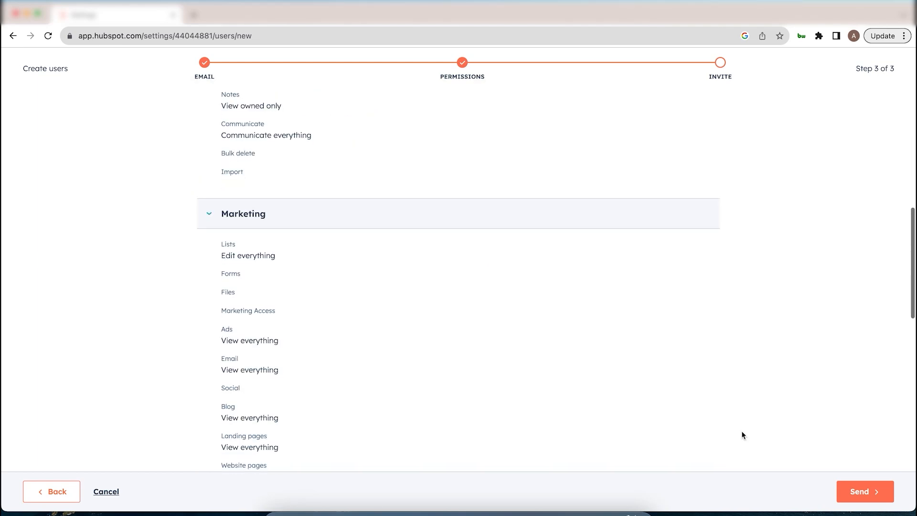
left_click(853, 493)
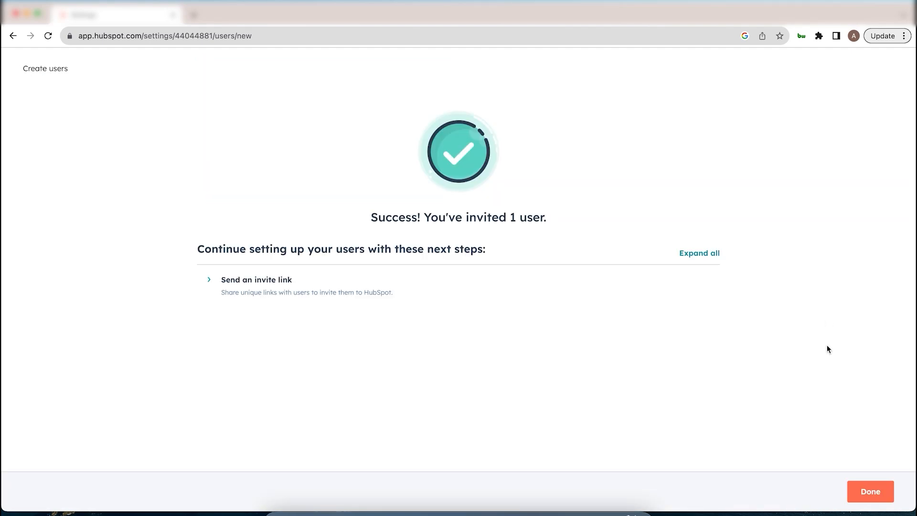
Close the success screen and verify the new user's Access shows Service, Contacts, Reports, Sales and Marketing
left_click(870, 495)
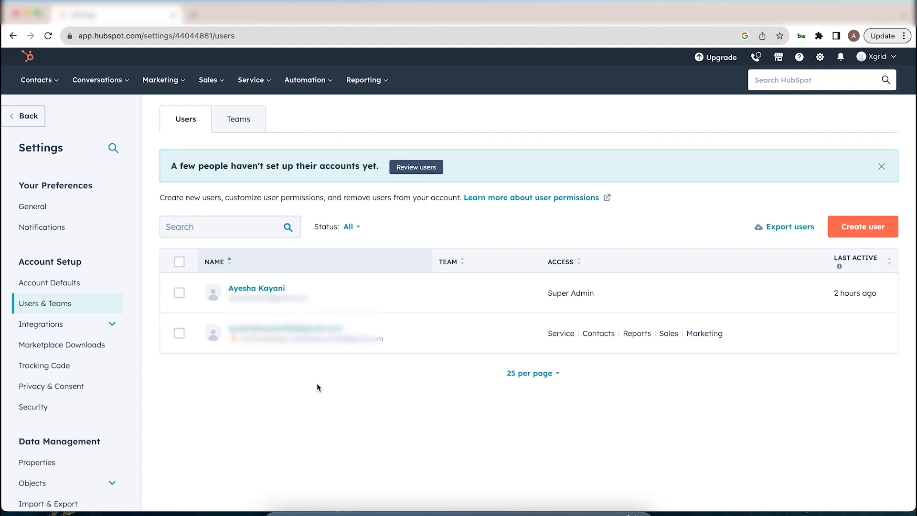
left_click(547, 335)
left_click_drag(547, 335, 731, 340)
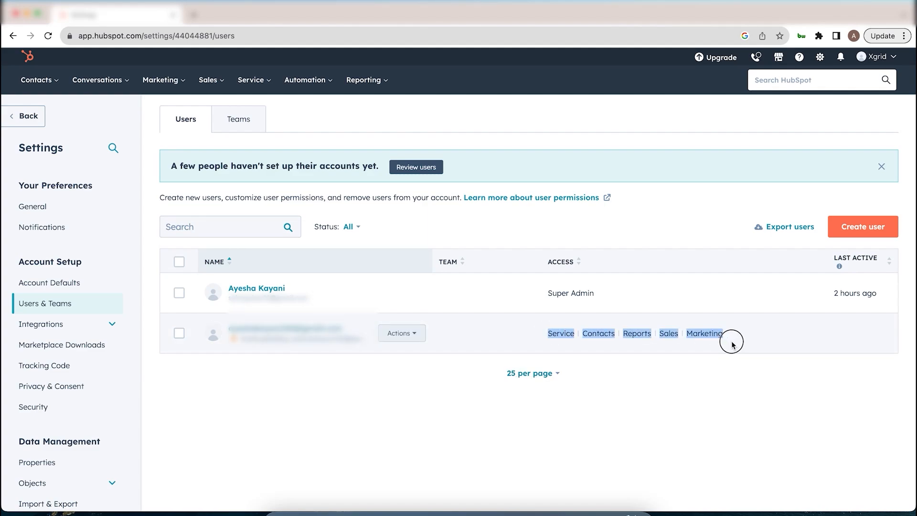
left_click(717, 405)
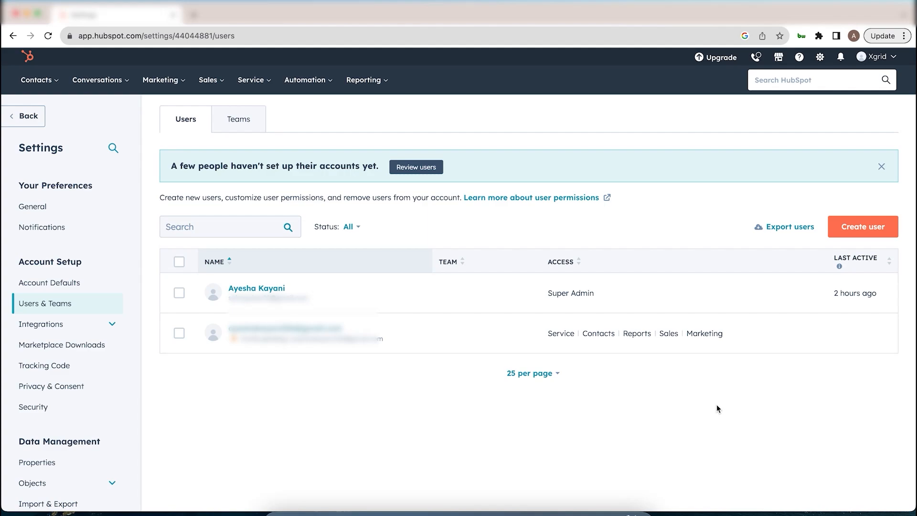